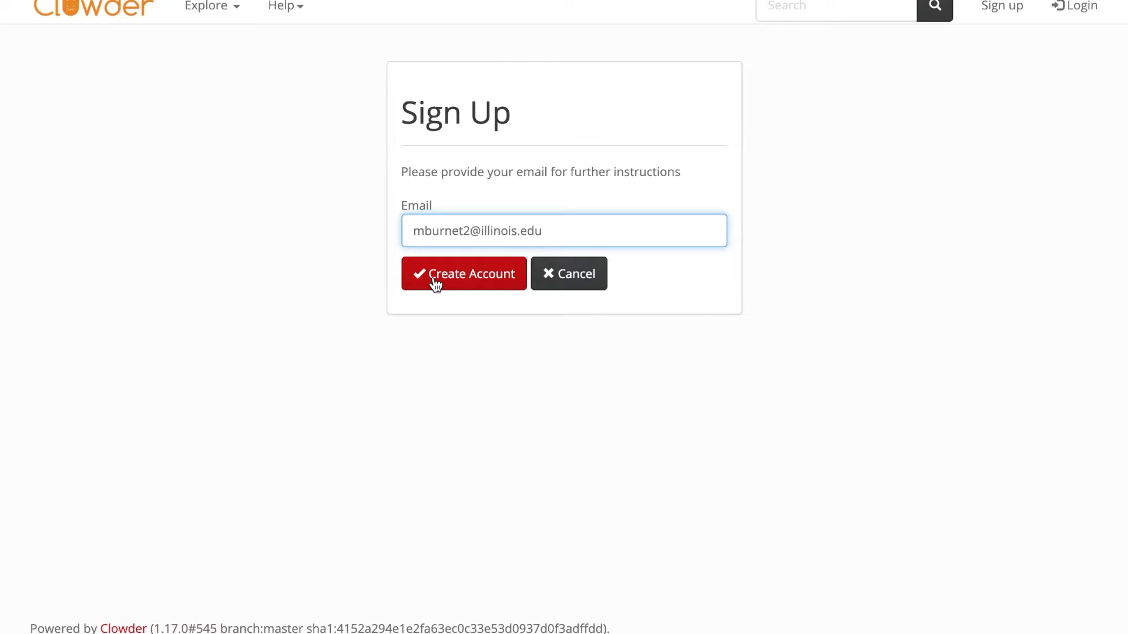
Step: Submit the sign-up request for the entered email address, and log in to the account
left_click(435, 285)
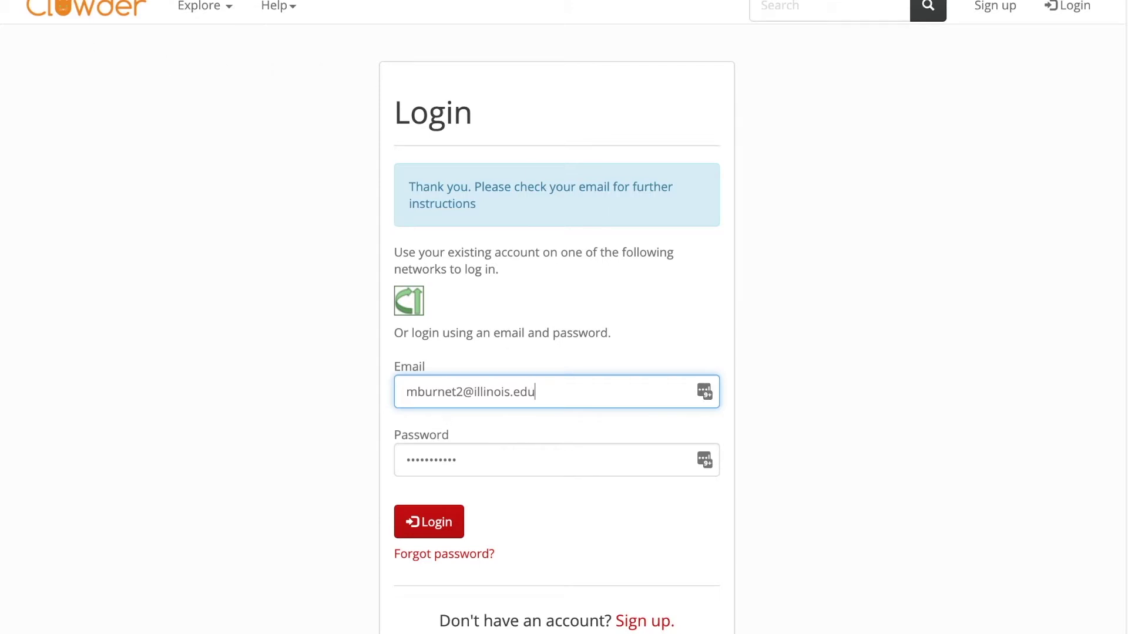
key("Return")
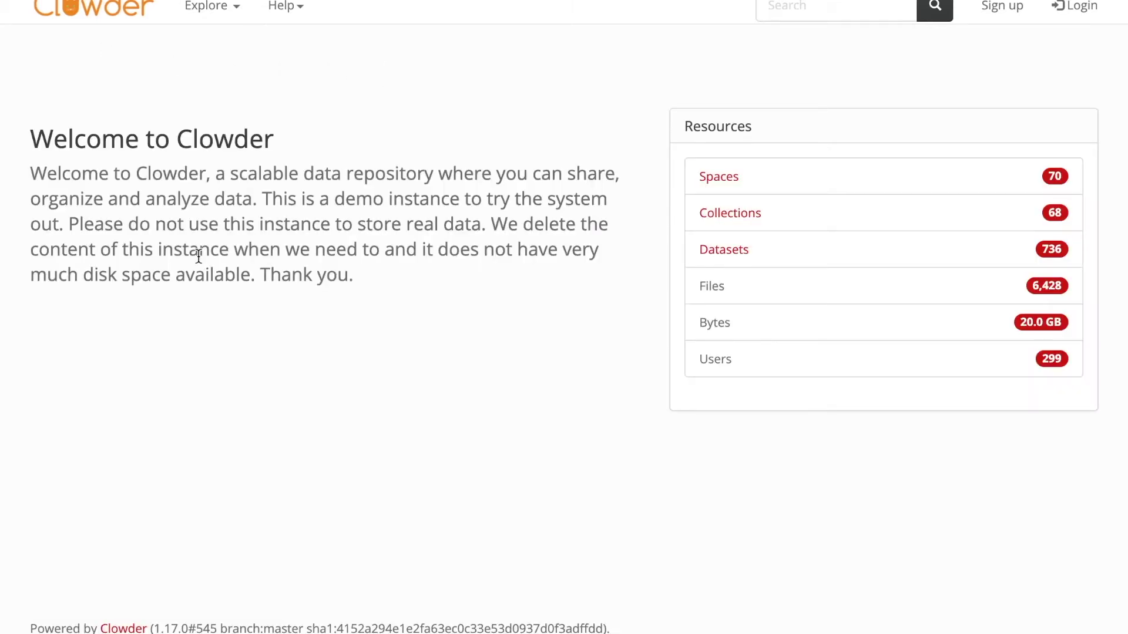
left_click(1078, 8)
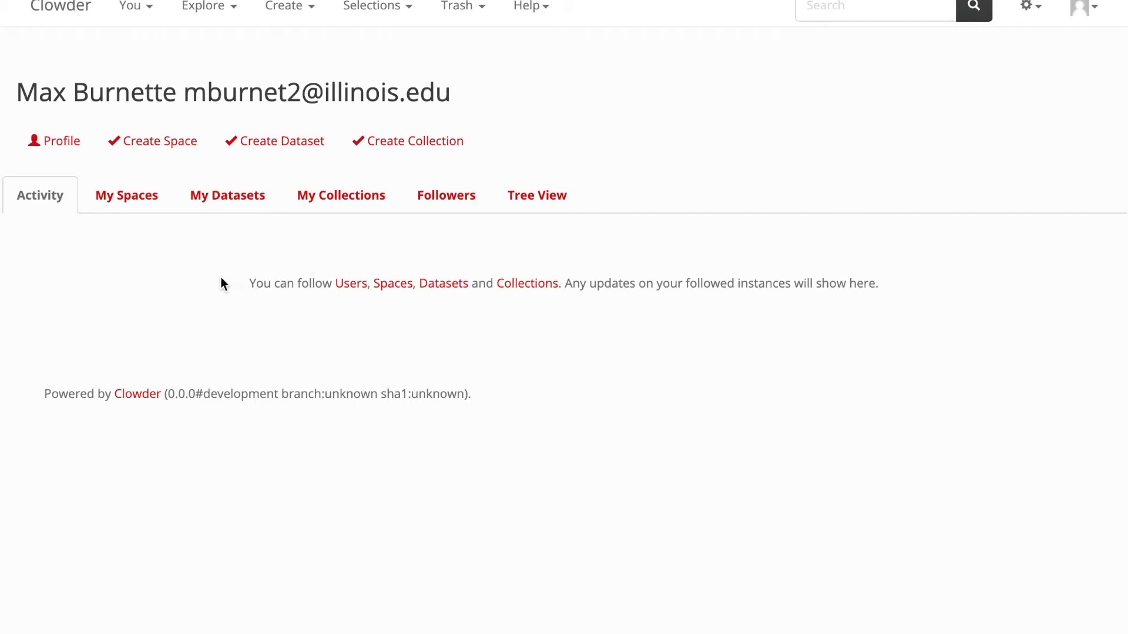
Step: Examine the navigation options for personal content, creating, exploring, selections, trash, help, the user profile and administration
left_click(151, 11)
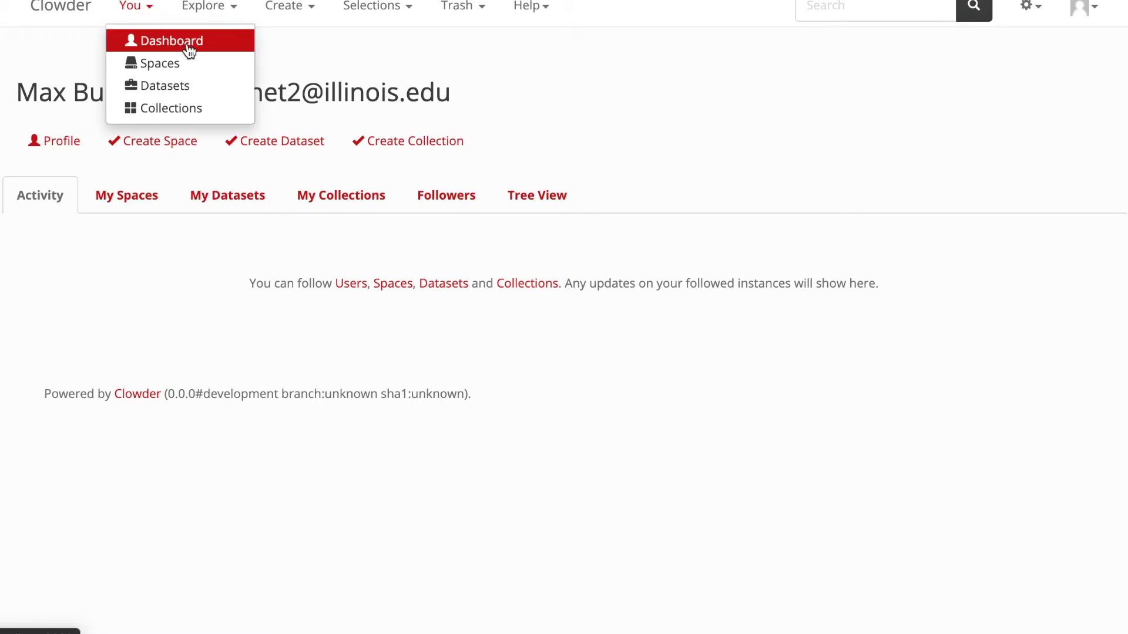
left_click(307, 53)
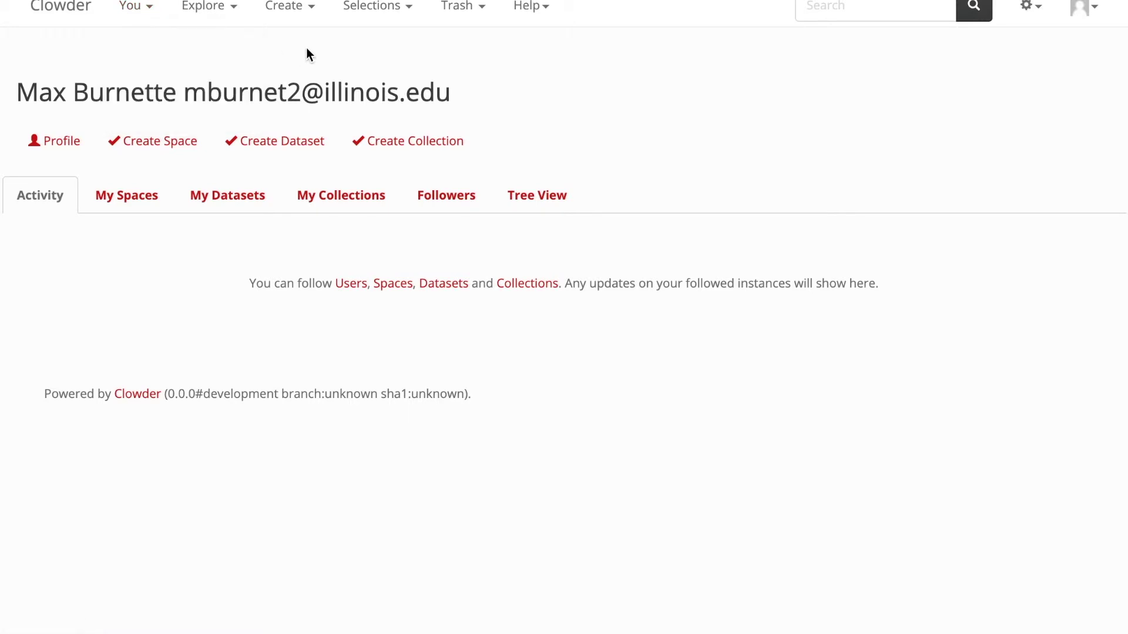
left_click(317, 10)
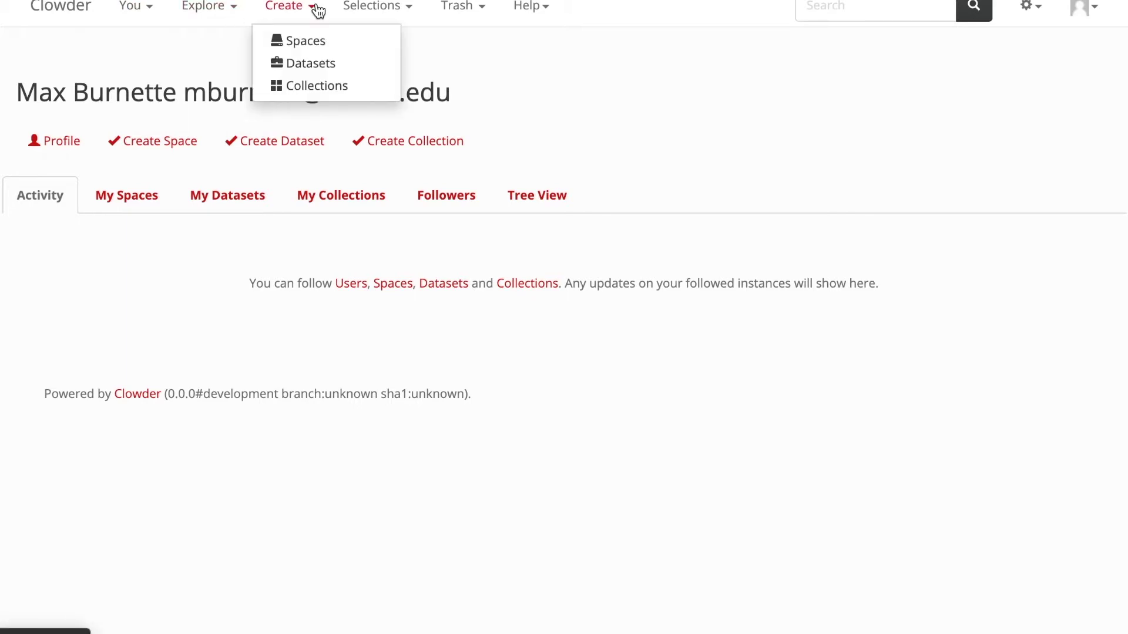
left_click(243, 8)
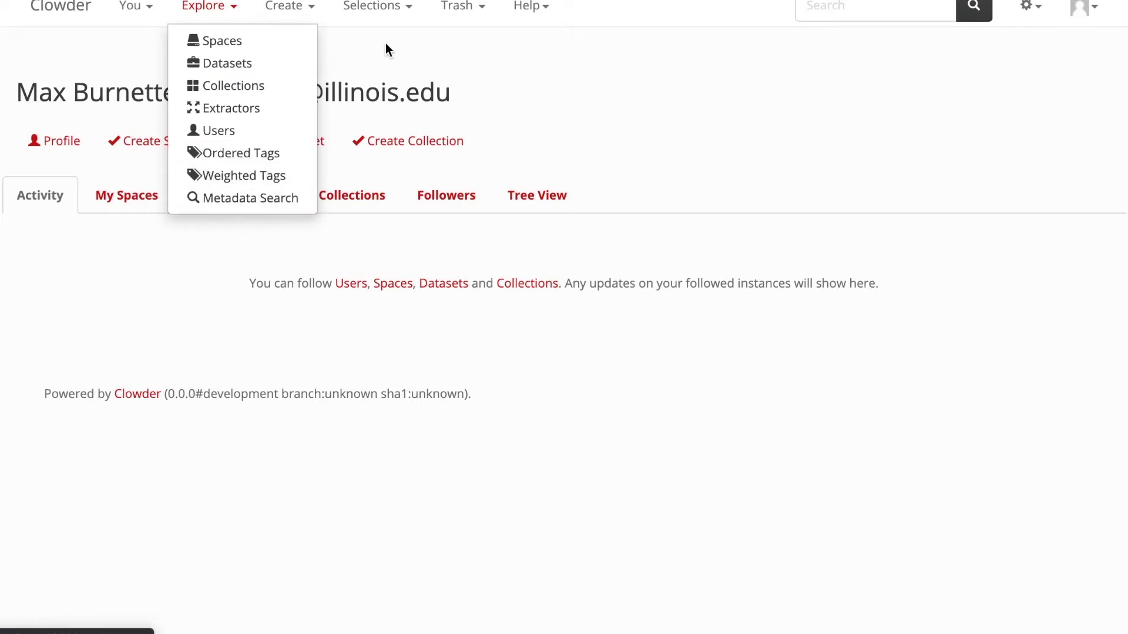
left_click(409, 12)
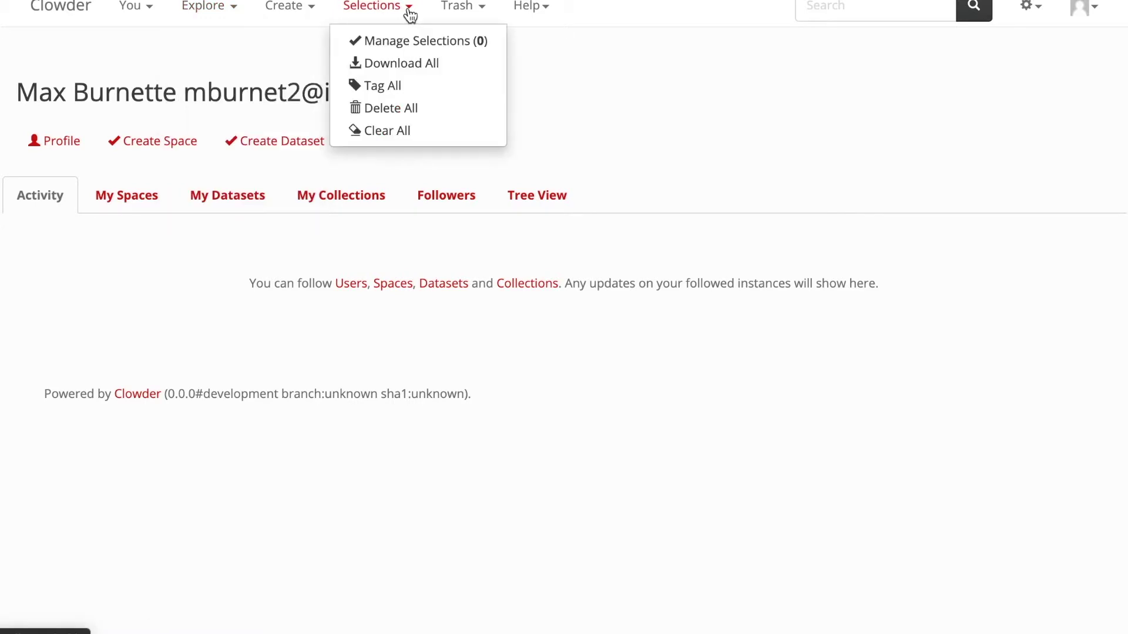
left_click(487, 12)
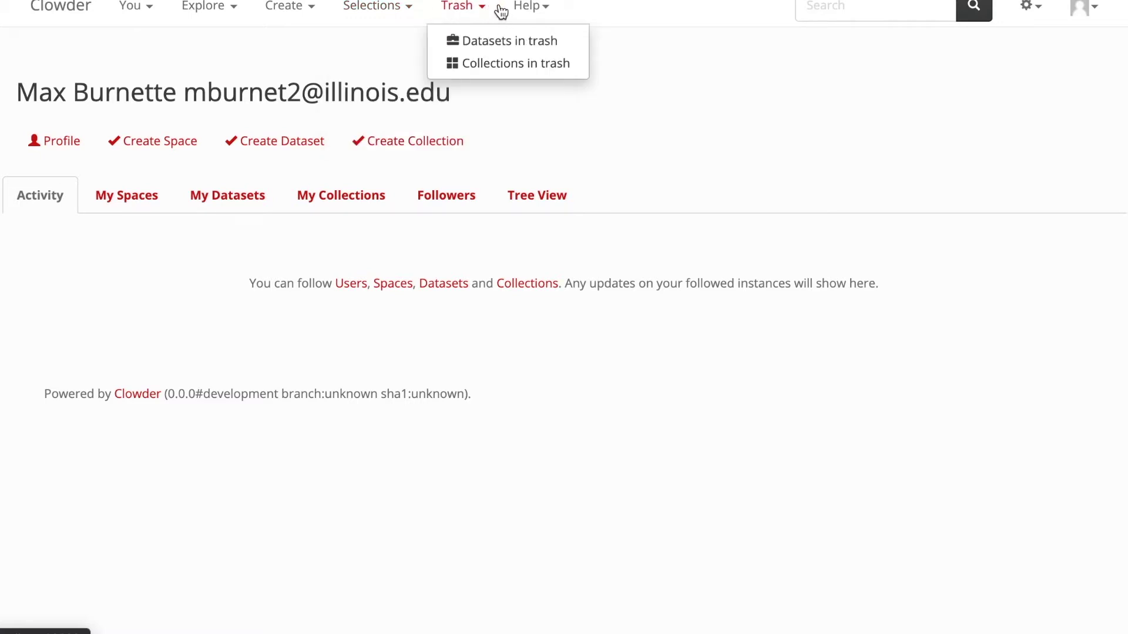
left_click(542, 10)
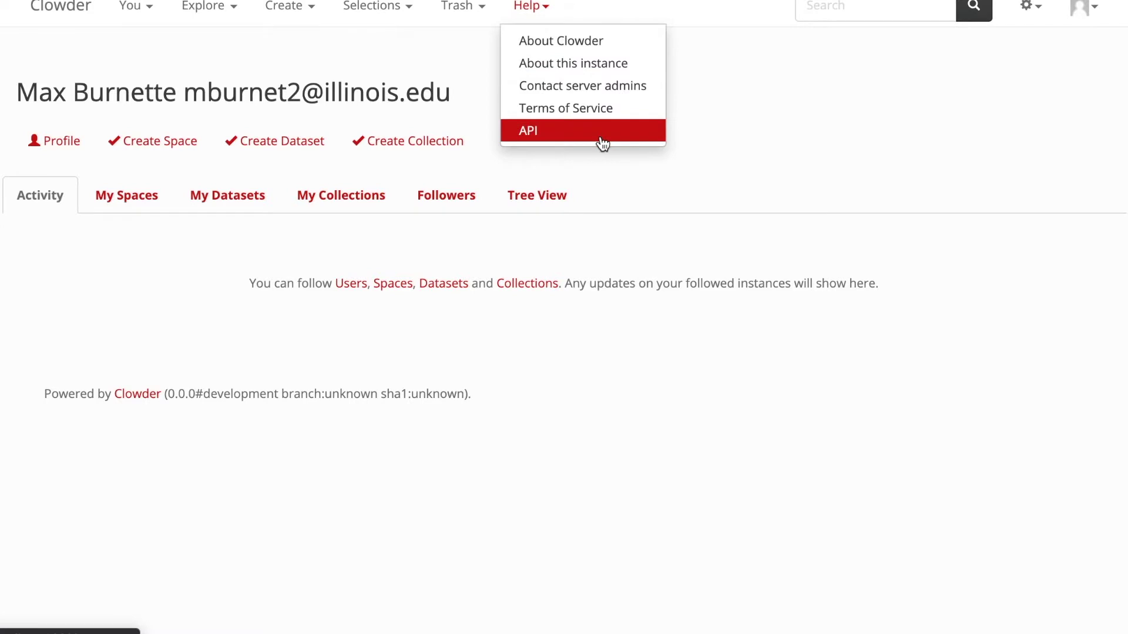
left_click(751, 118)
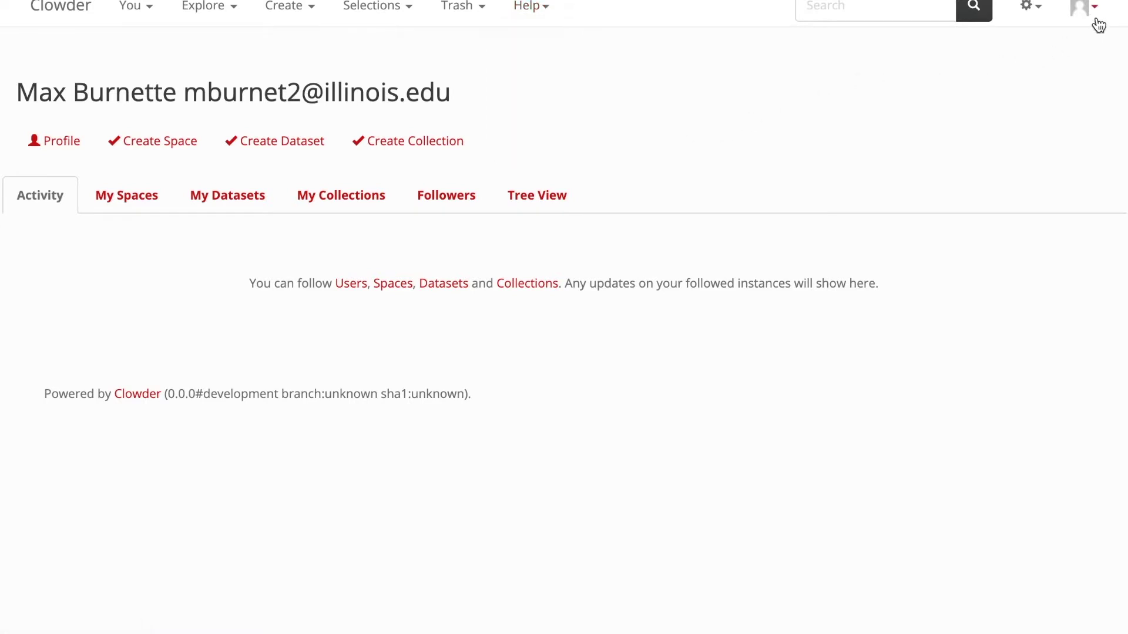
left_click(1079, 10)
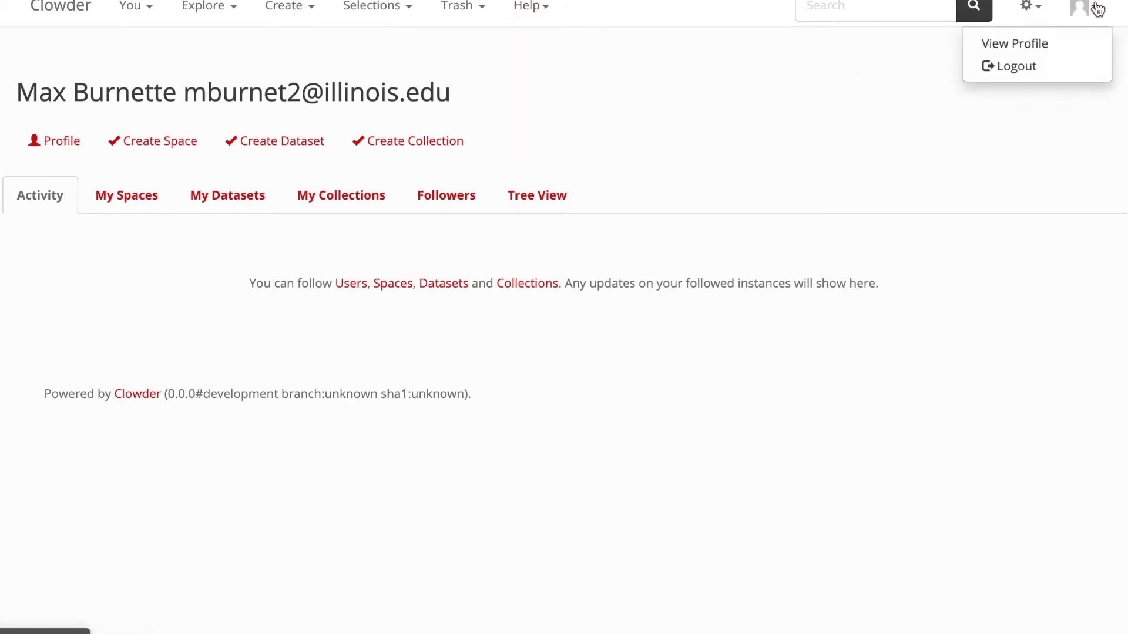
left_click(1042, 10)
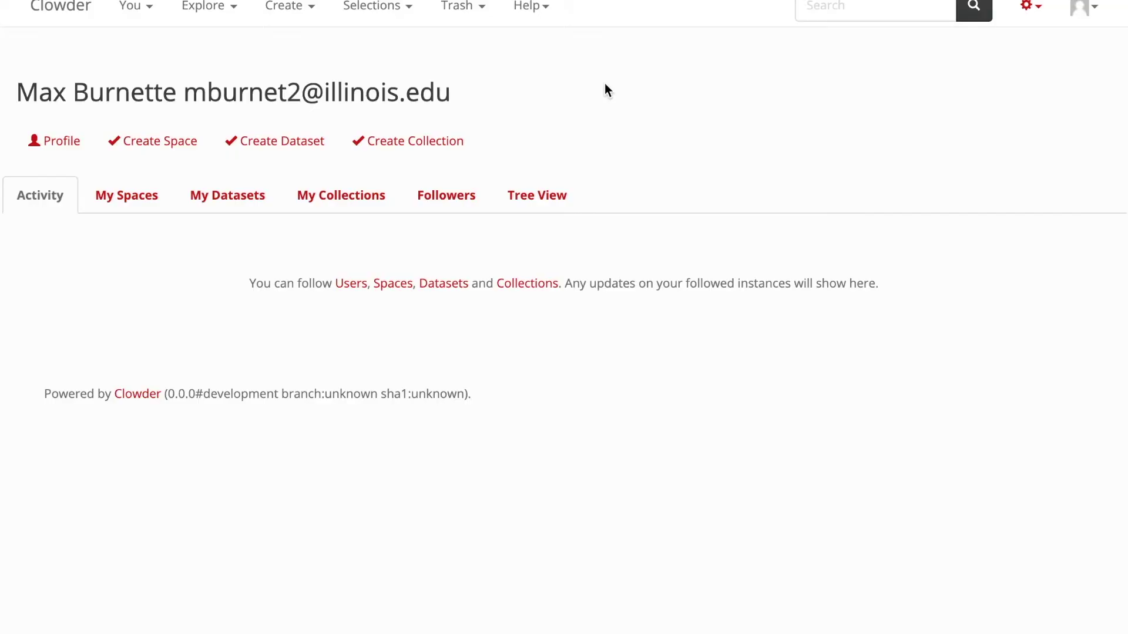
Step: Create a new space named Research Project with public access
left_click(314, 11)
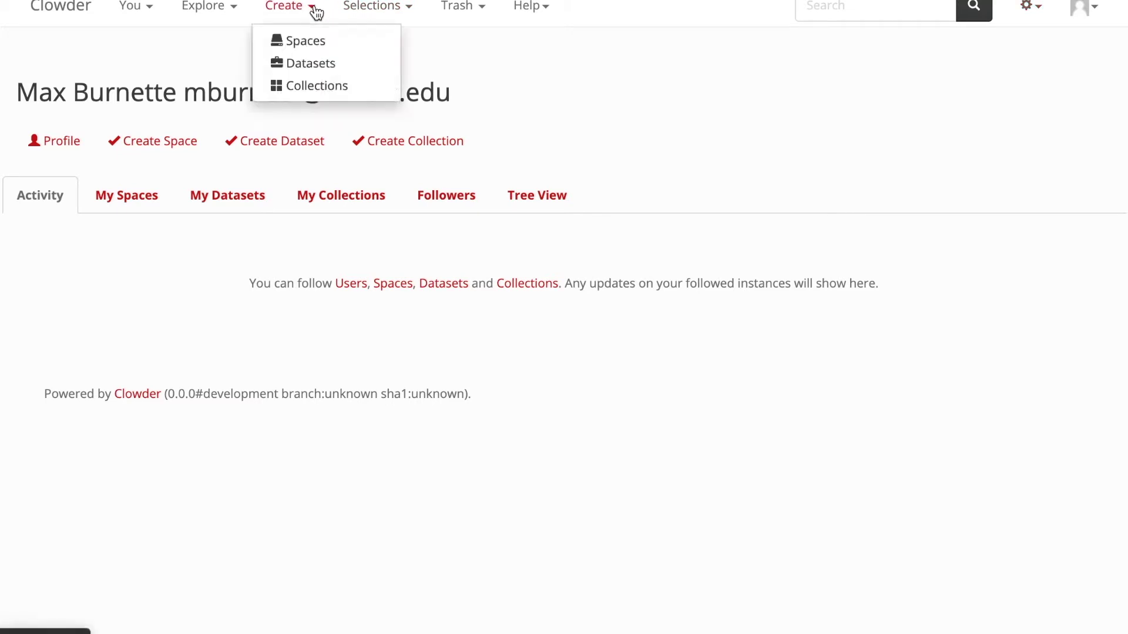
left_click(305, 43)
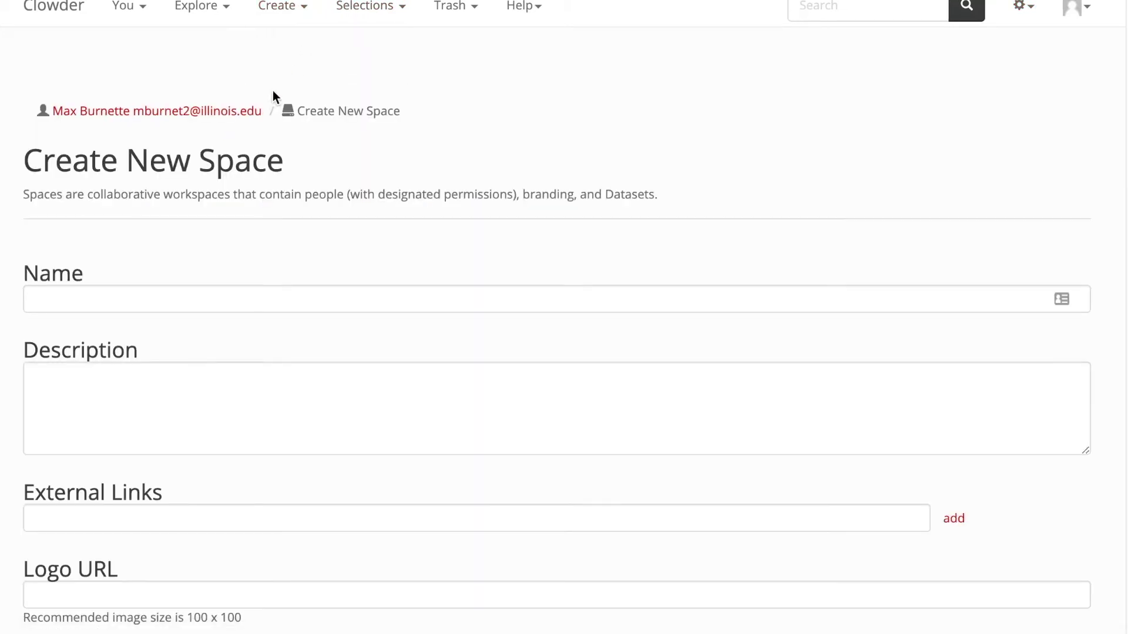
left_click(103, 302)
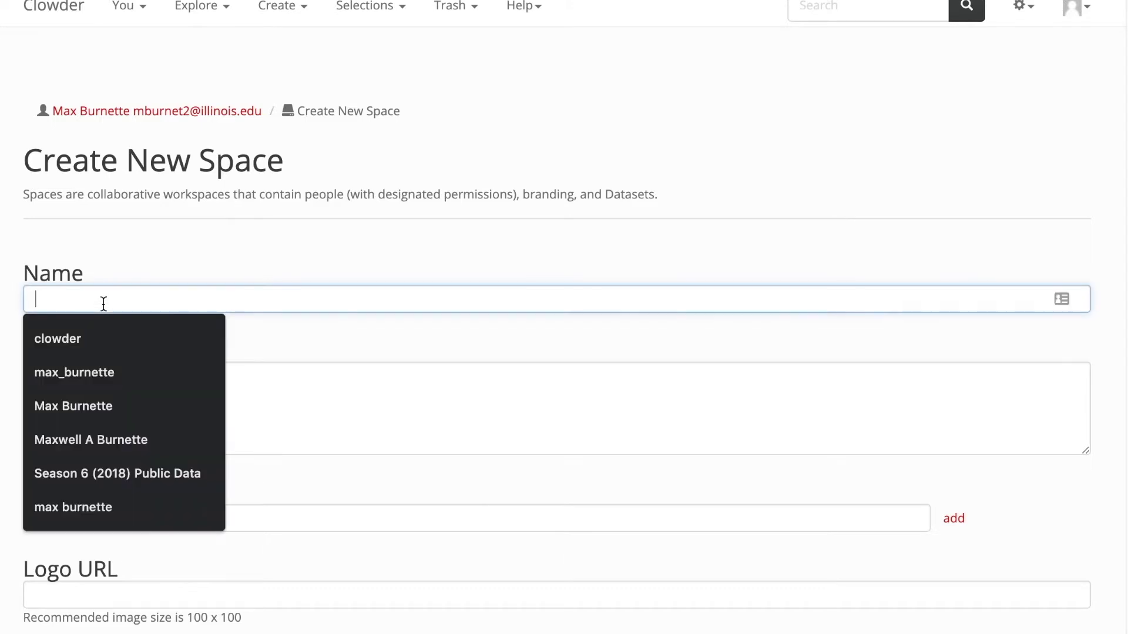
type("Re")
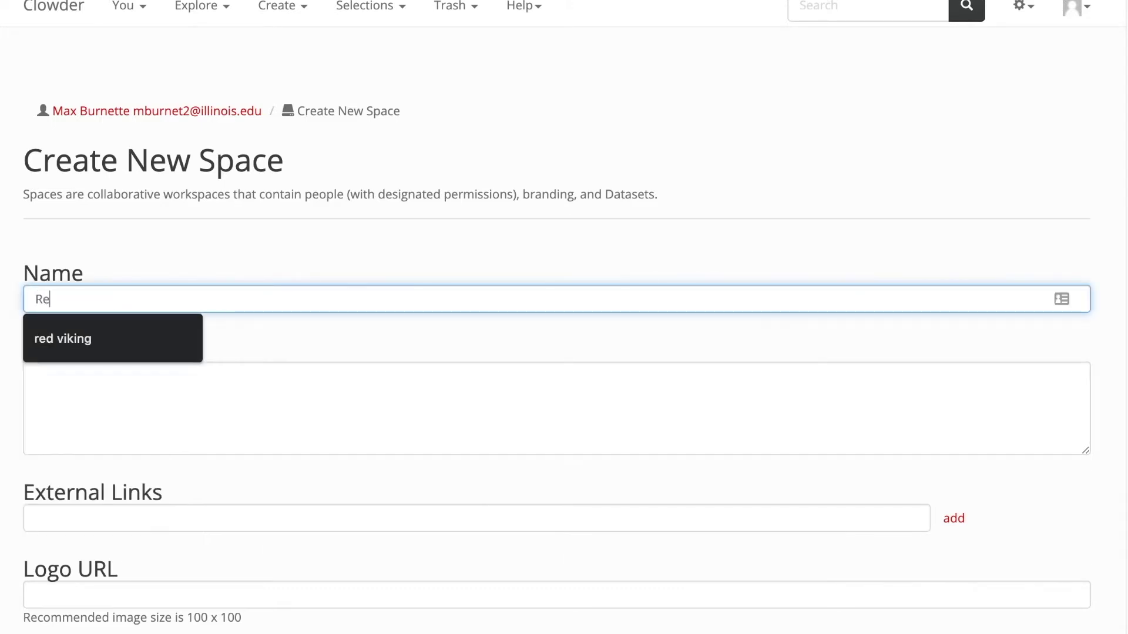
type("search Project")
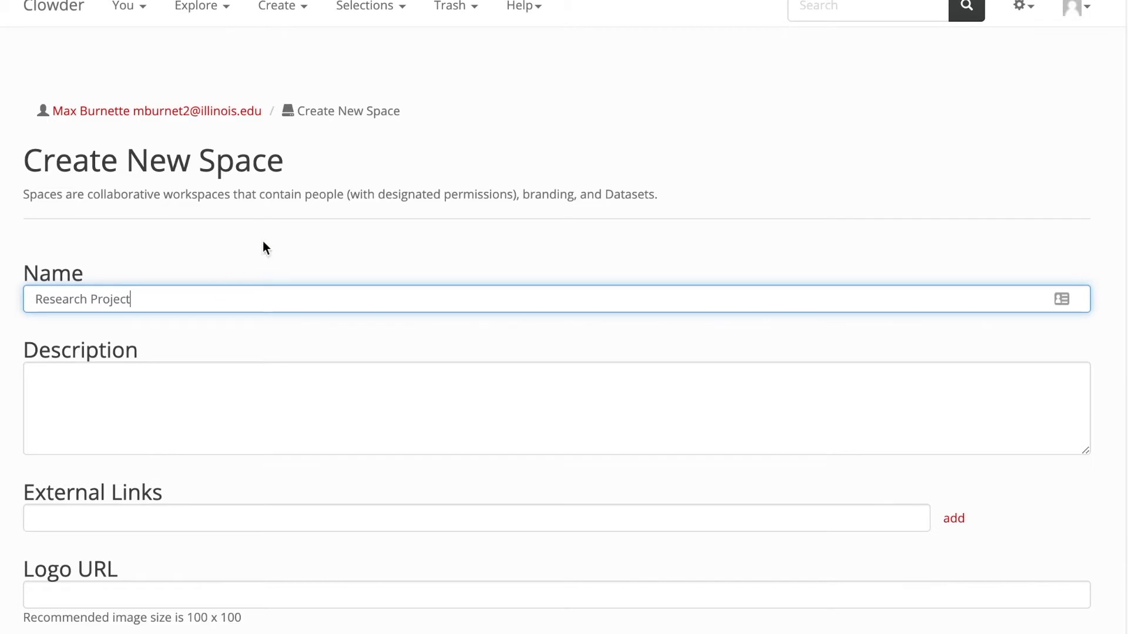
scroll(294, 201, "down", 2)
scroll(294, 201, "down", 4)
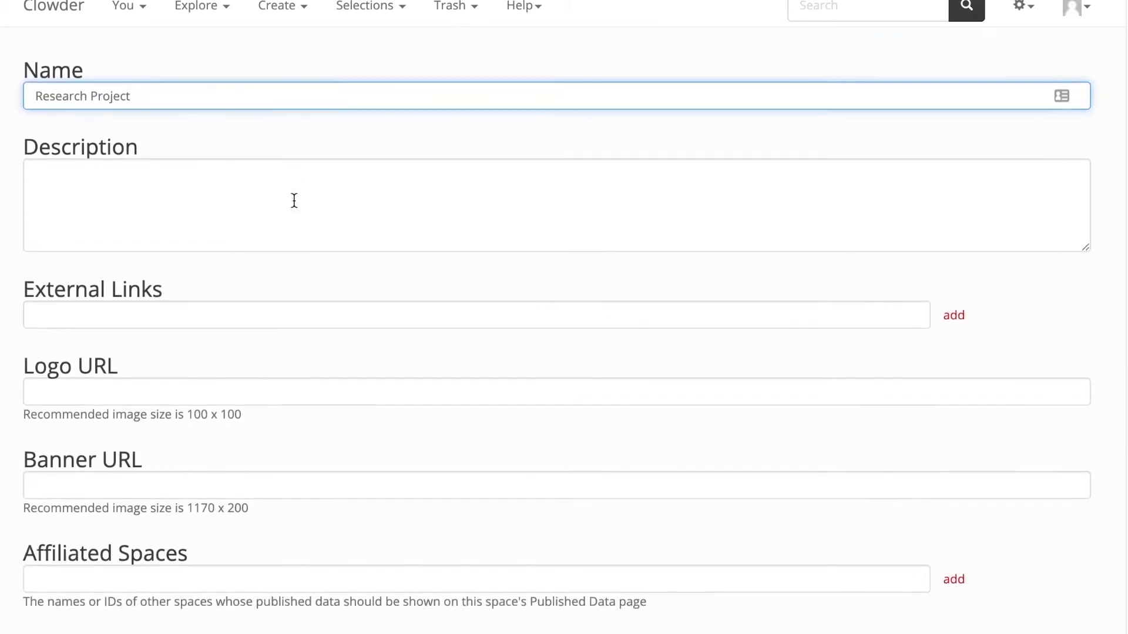
scroll(294, 206, "down", 1)
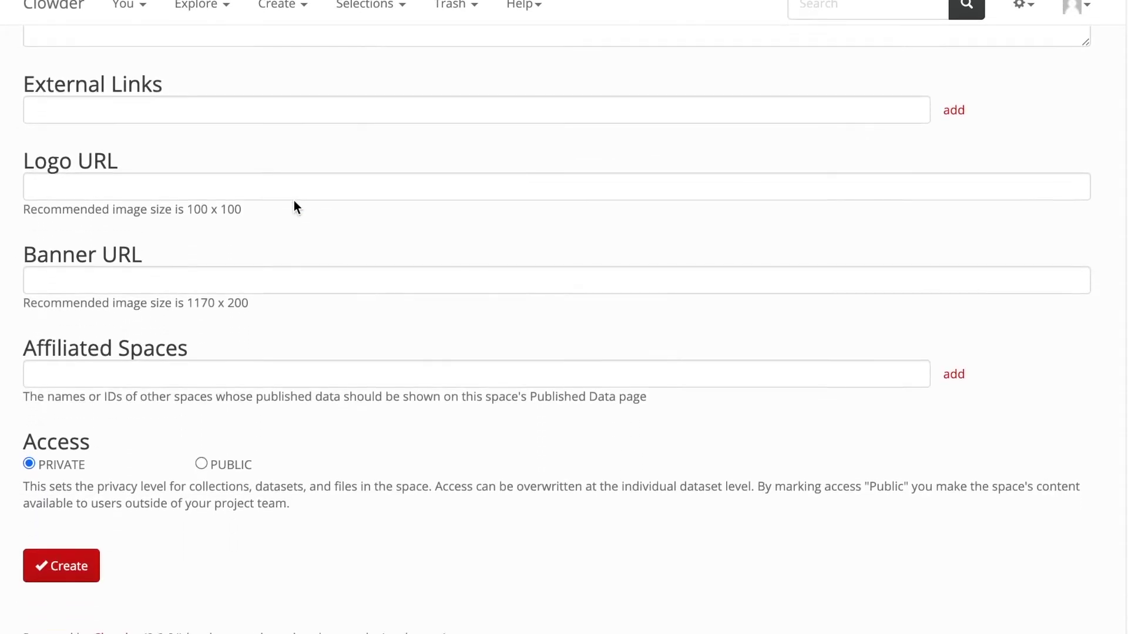
left_click(201, 466)
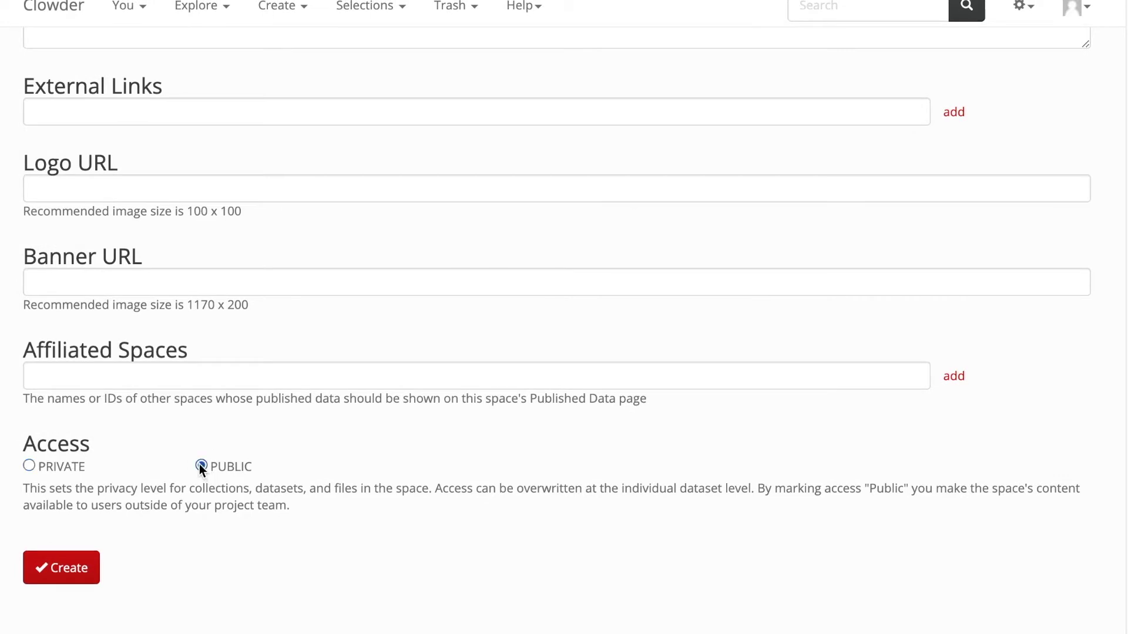
left_click(63, 573)
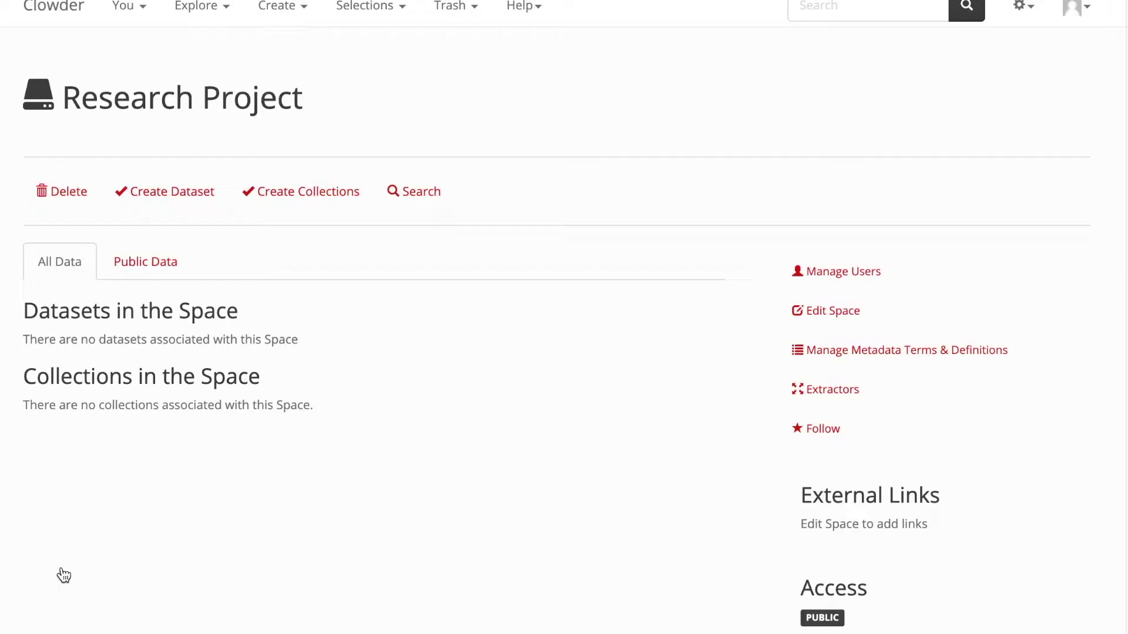
Step: Create a dataset named Planting Images in the Research Project space with public access
left_click(189, 203)
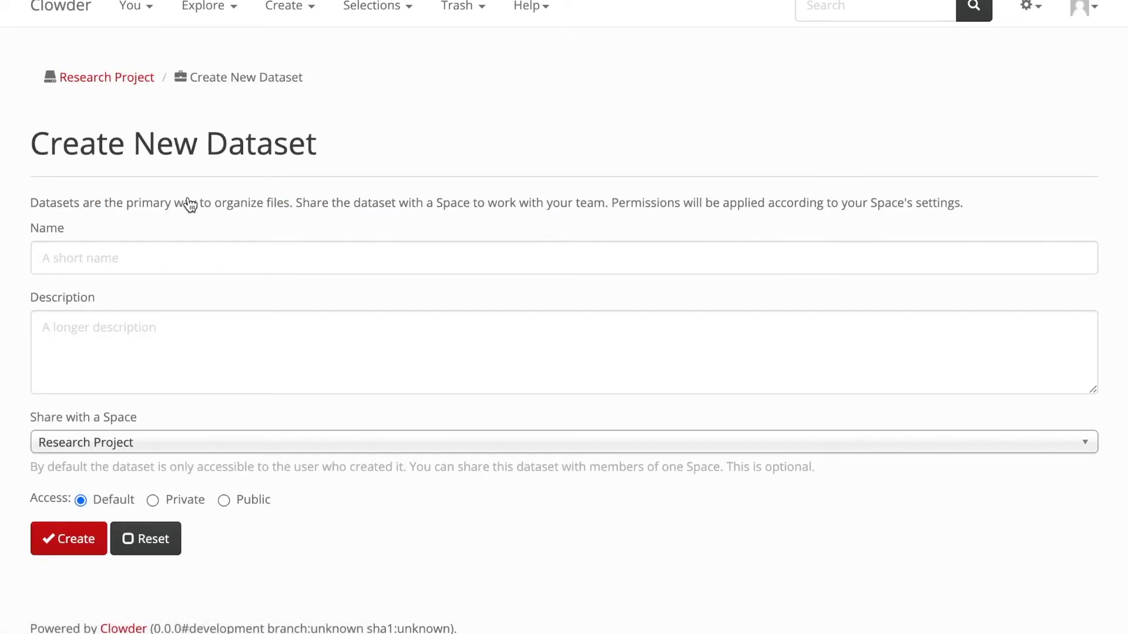
left_click(170, 258)
type("Planting Images")
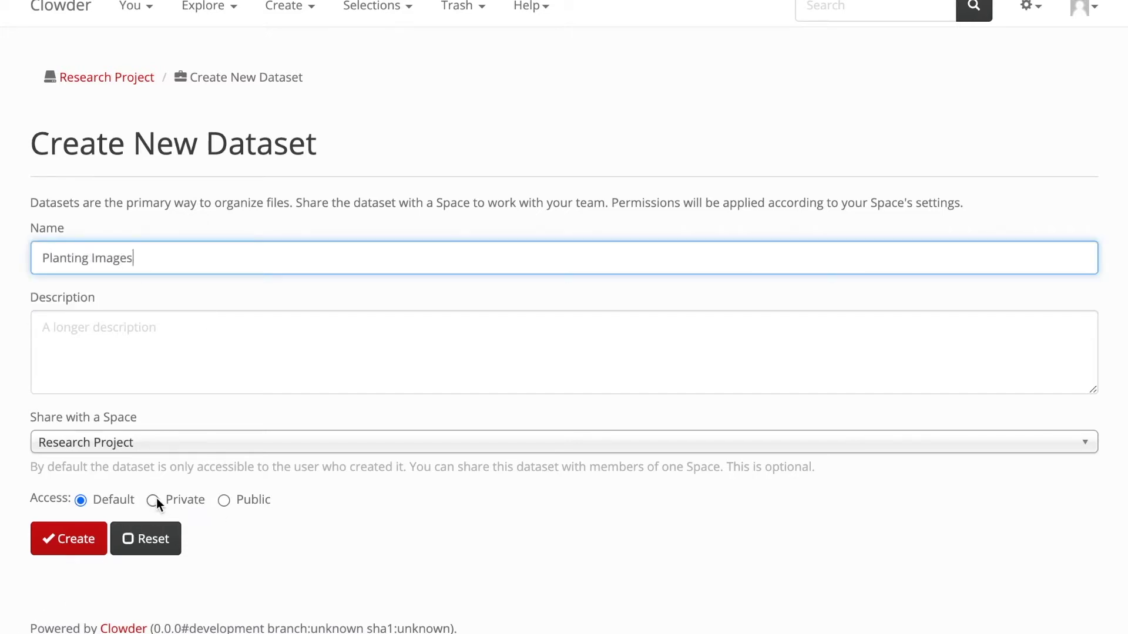
left_click(224, 501)
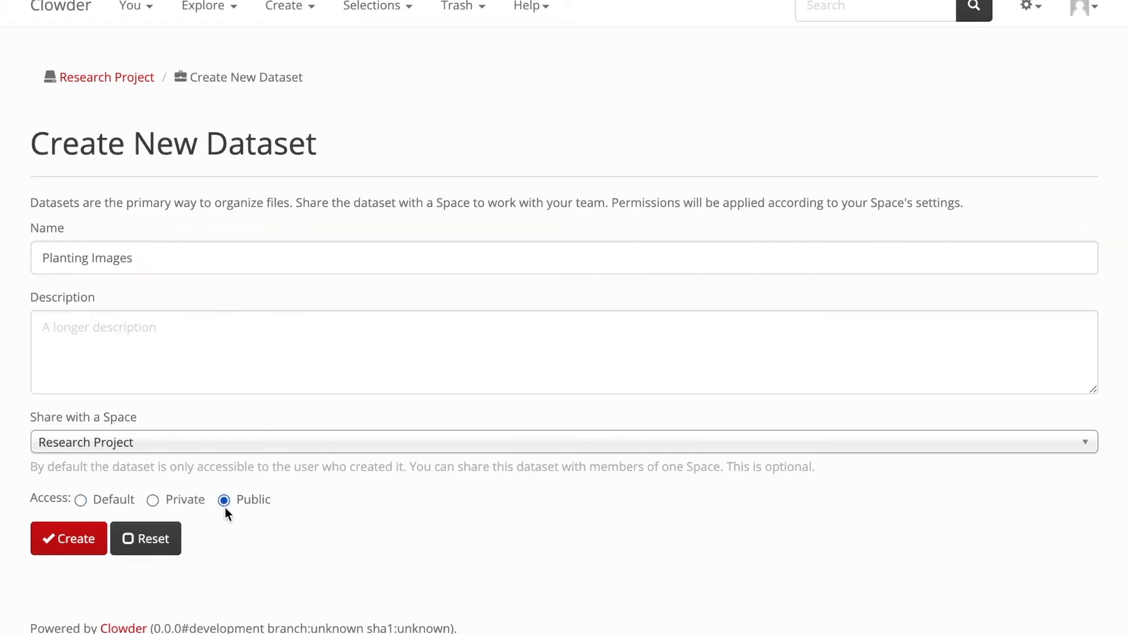
left_click(52, 548)
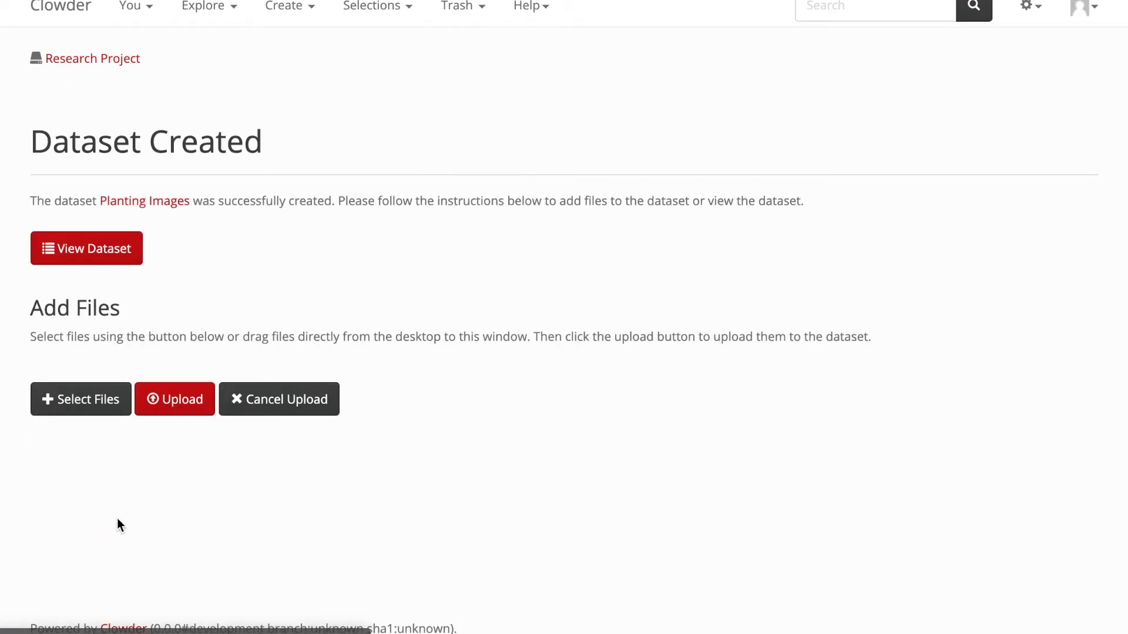
Step: Upload the left and right rgb_geotiff TIFF images to the Planting Images dataset
left_click(97, 402)
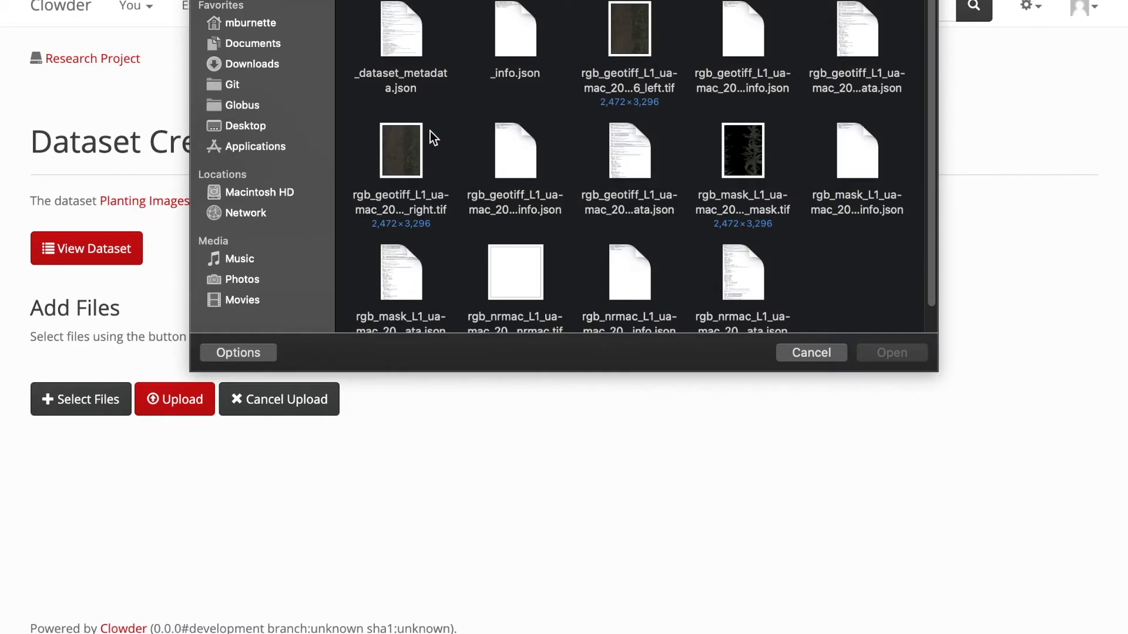
left_click(633, 80)
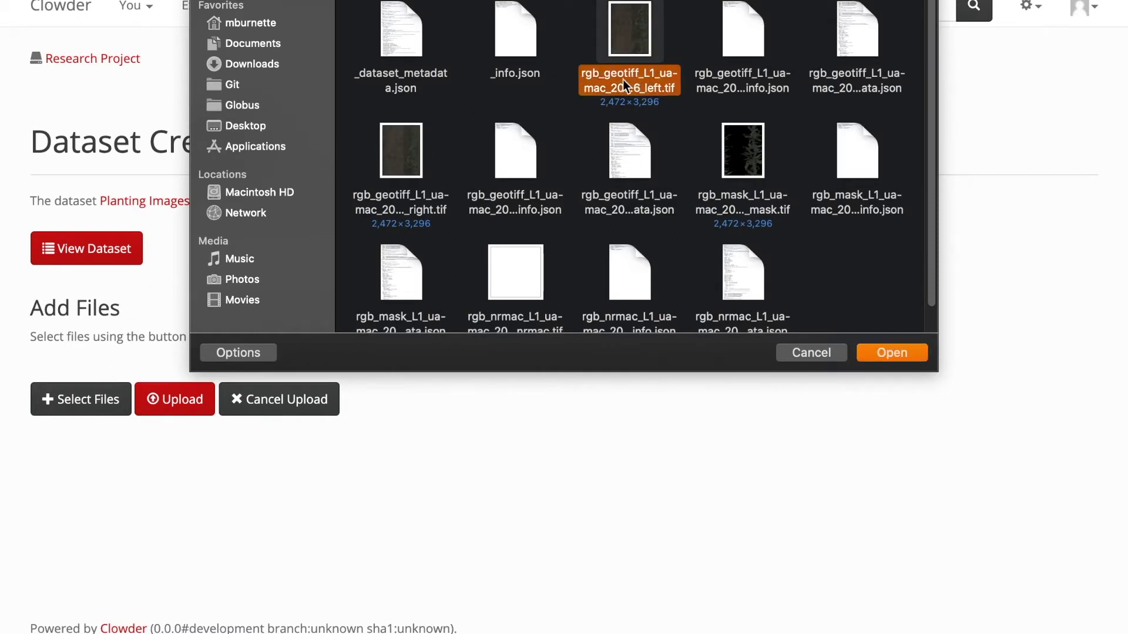
left_click(424, 199, "super")
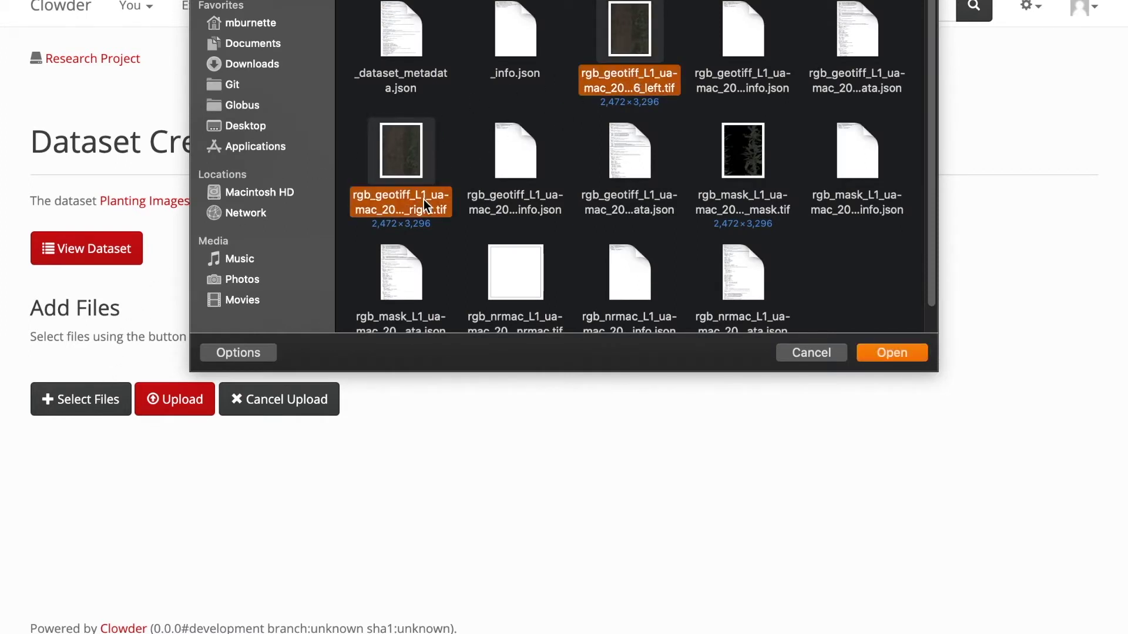
left_click(882, 351)
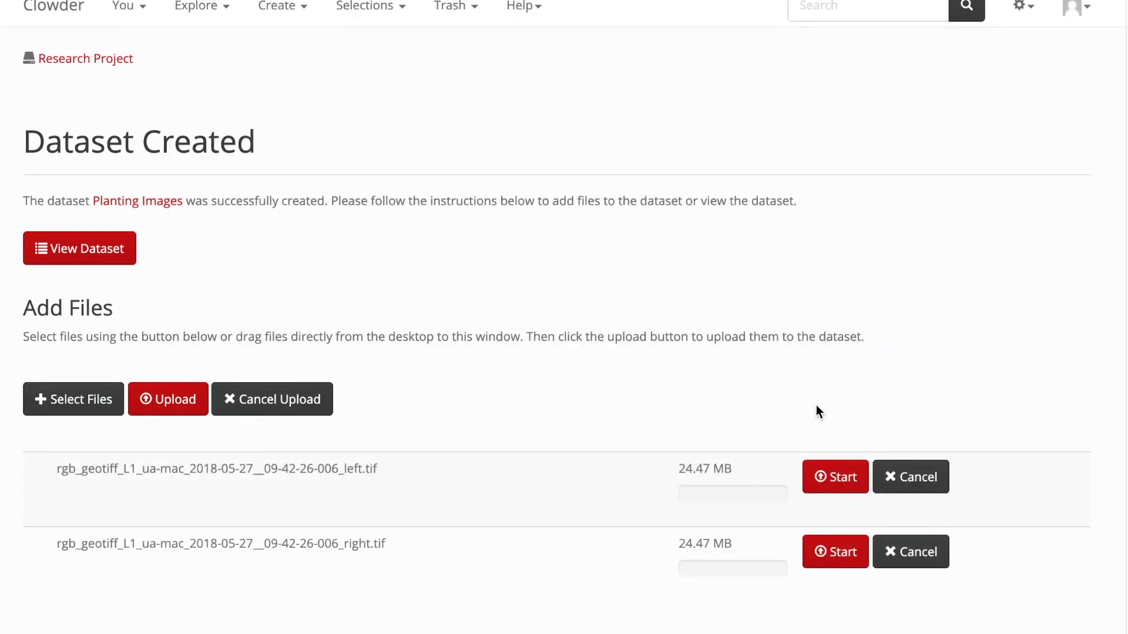
left_click(196, 404)
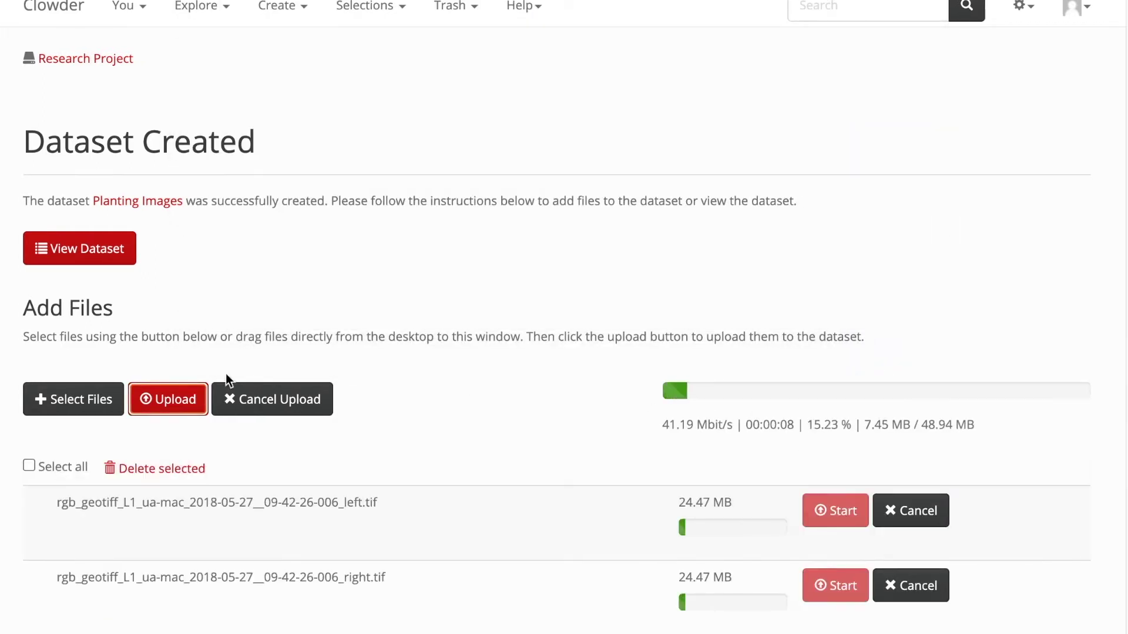
Step: View the Planting Images dataset with its uploaded files, and examine the preview and details of the right rgb_geotiff image
left_click(91, 259)
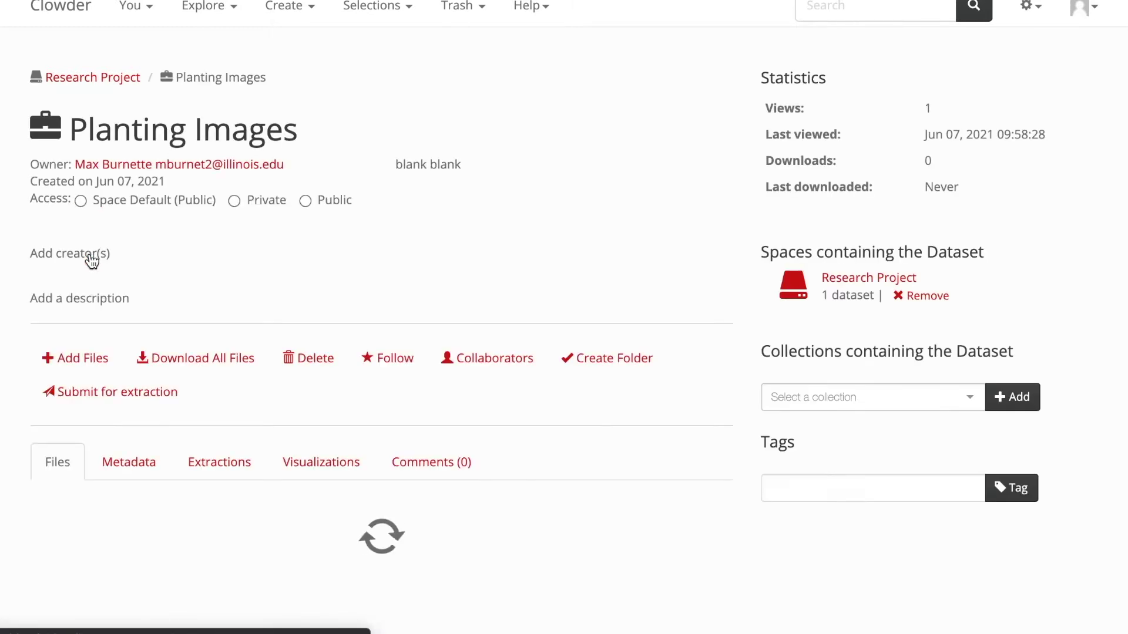
scroll(567, 374, "down", 6)
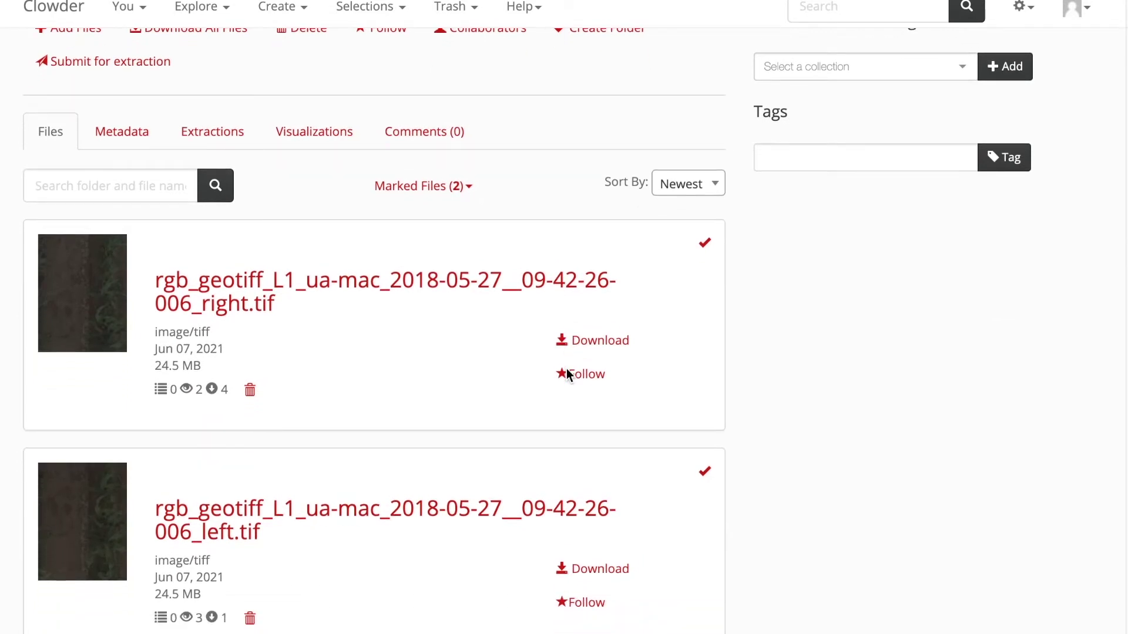
scroll(566, 370, "down", 3)
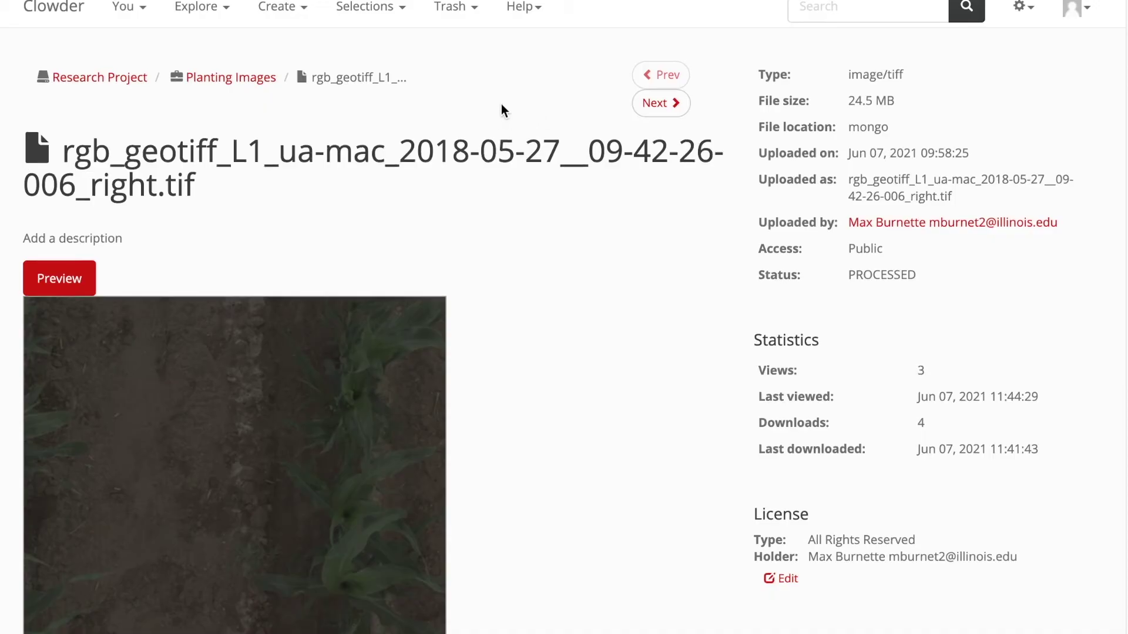
scroll(502, 108, "down", 2)
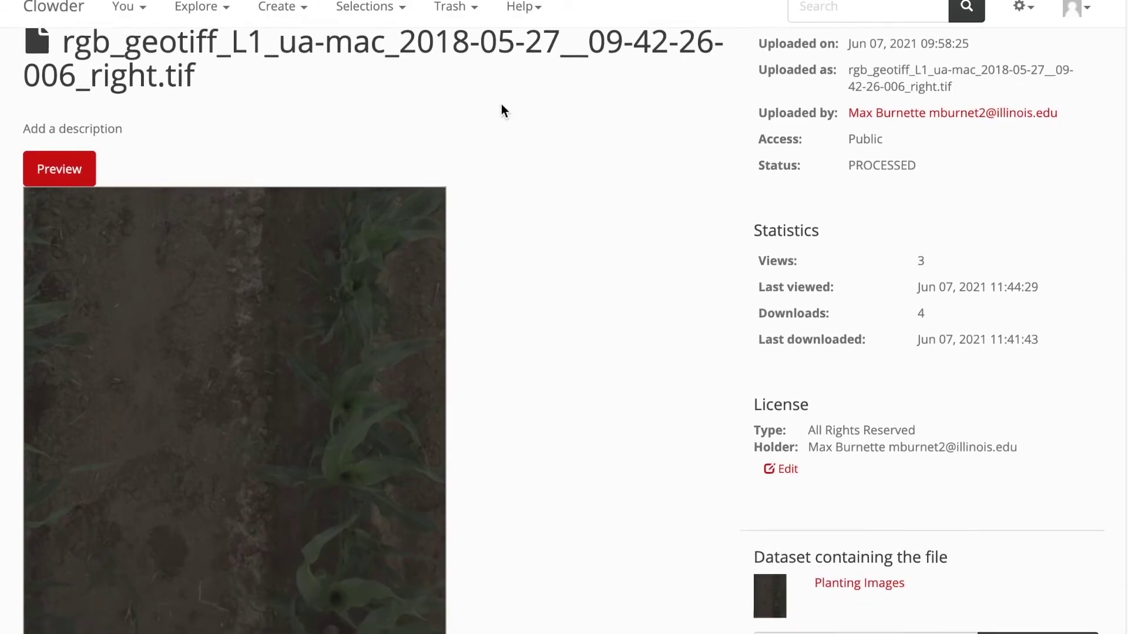
Step: Examine the extraction history of the right rgb_geotiff image, including the submission details of the ncsa.image.preview extractor
scroll(501, 110, "down", 3)
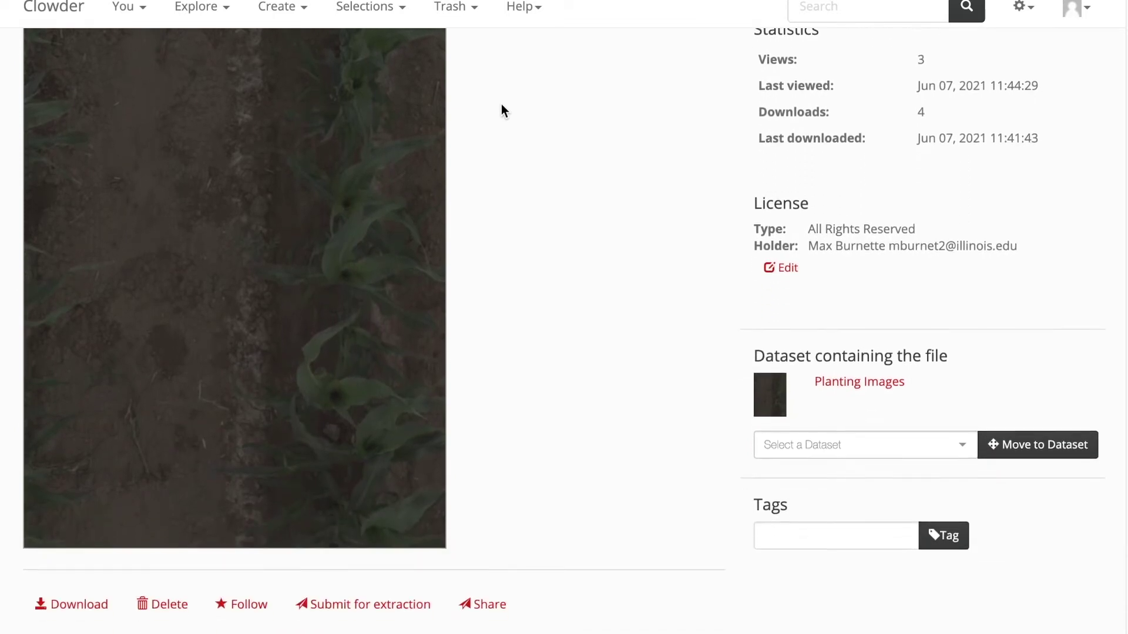
scroll(502, 105, "down", 3)
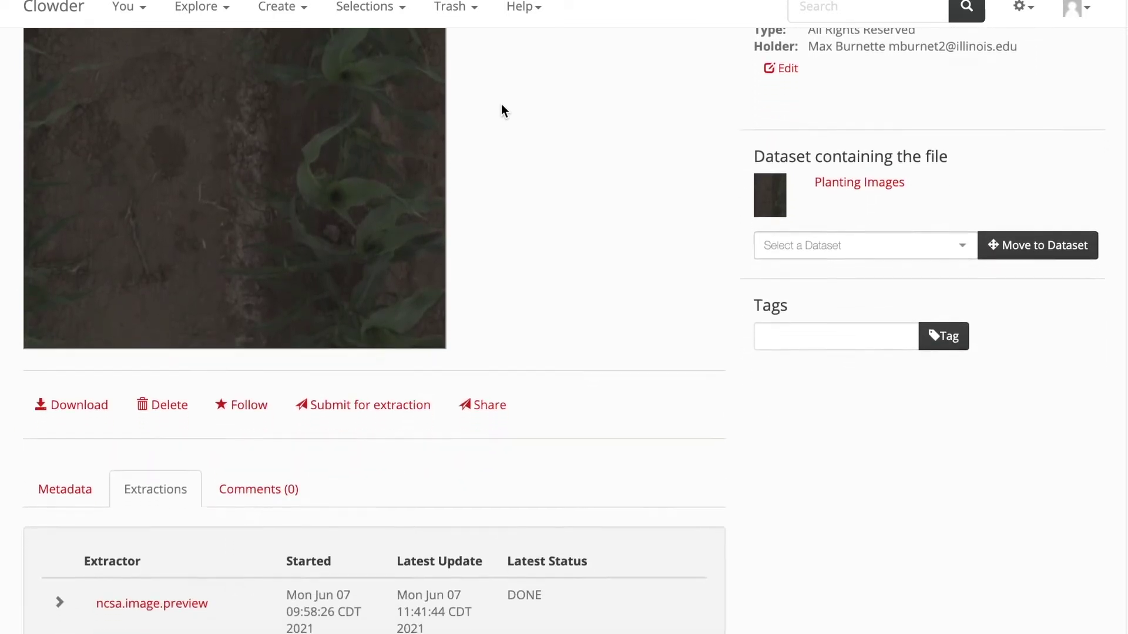
scroll(501, 110, "down", 1)
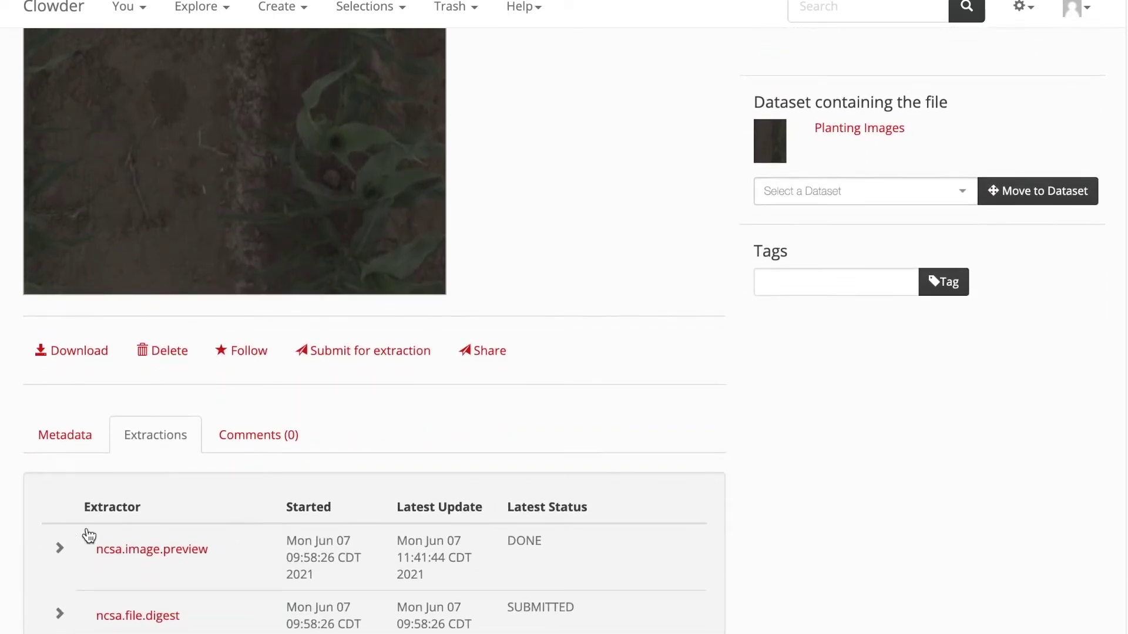
left_click(60, 549)
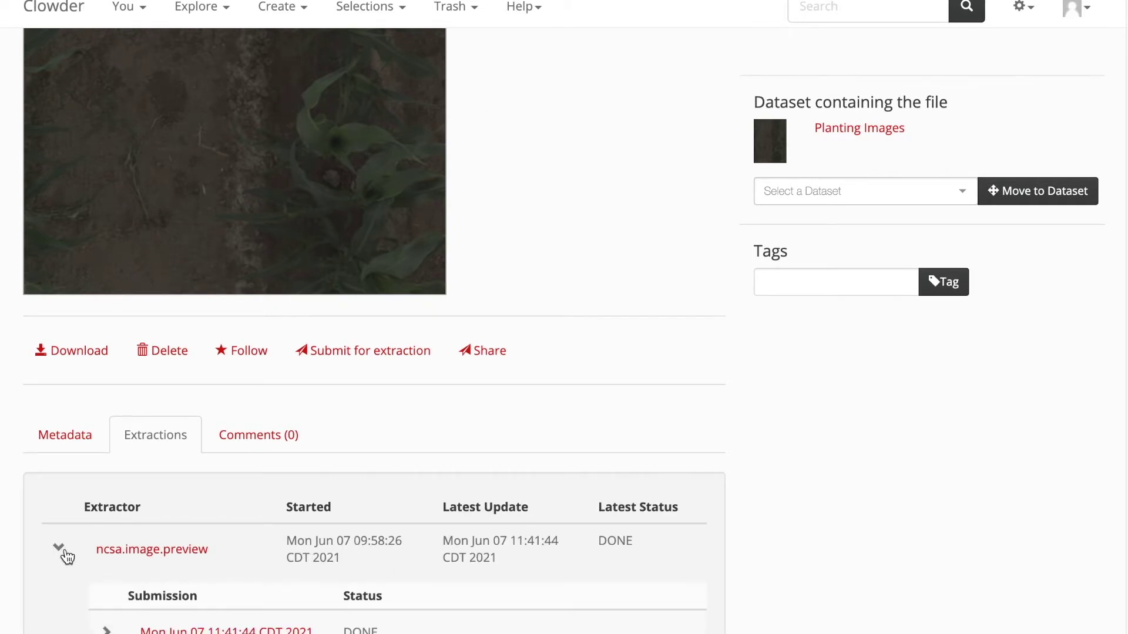
left_click(65, 552)
scroll(748, 385, "down", 2)
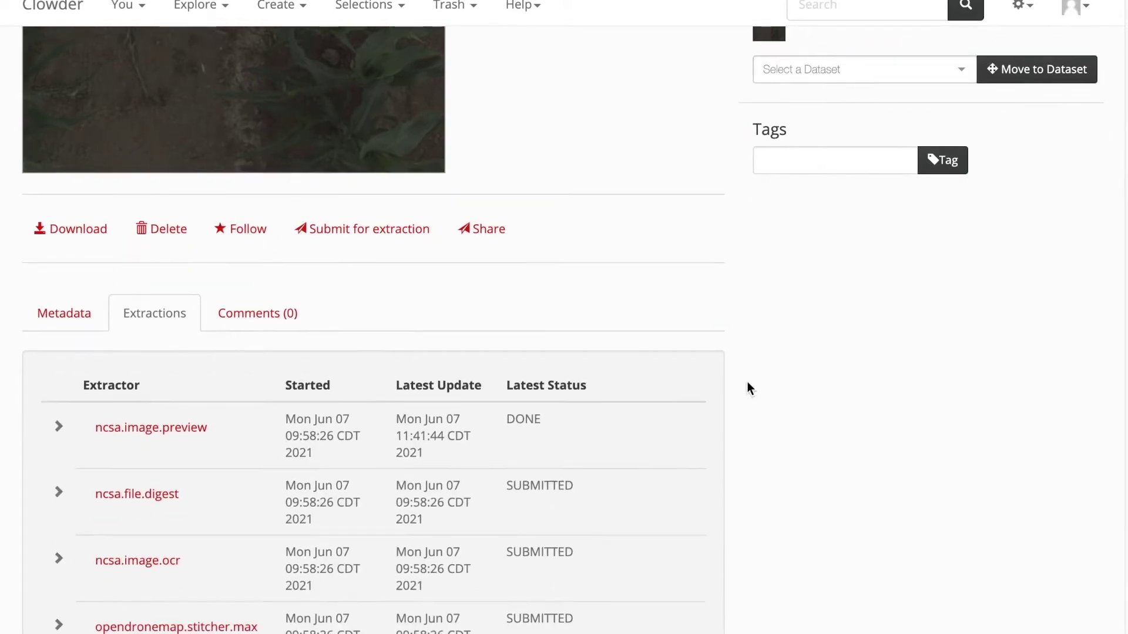
Step: Add Time Periods metadata with the value Season 6 to the right rgb_geotiff image
left_click(75, 319)
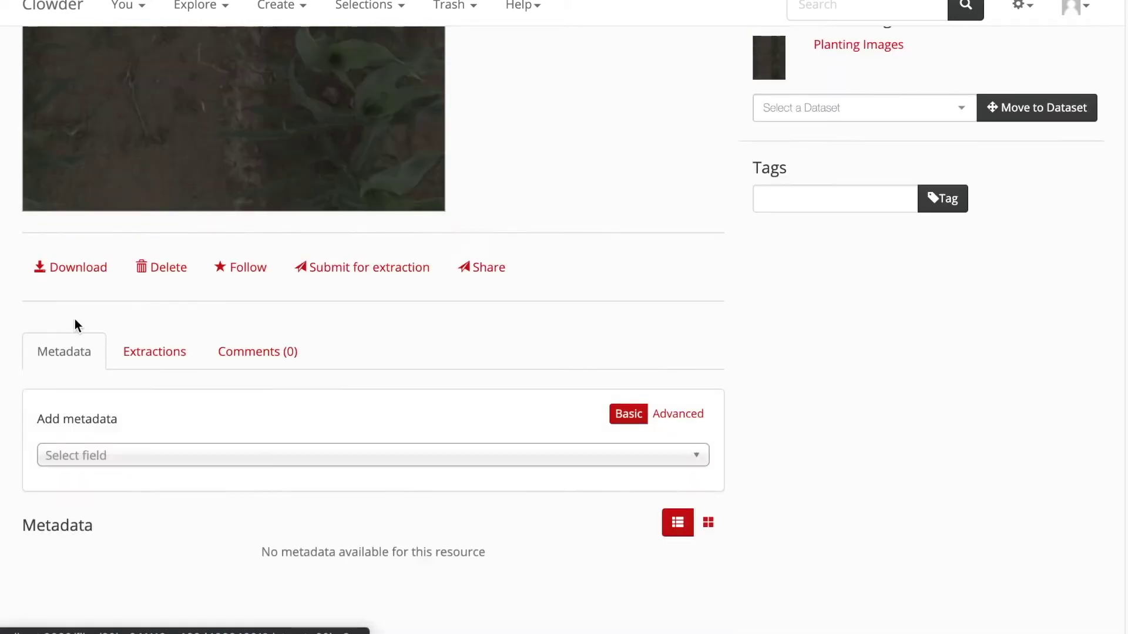
left_click(104, 456)
scroll(103, 456, "down", 2)
scroll(169, 543, "down", 4)
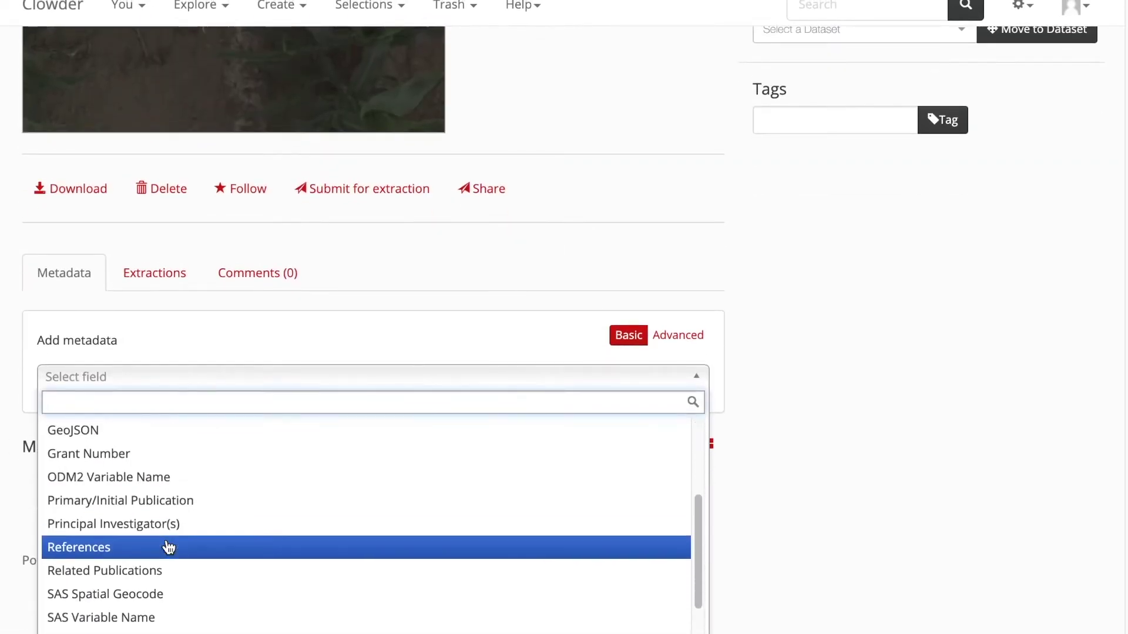
left_click(164, 589)
left_click(222, 415)
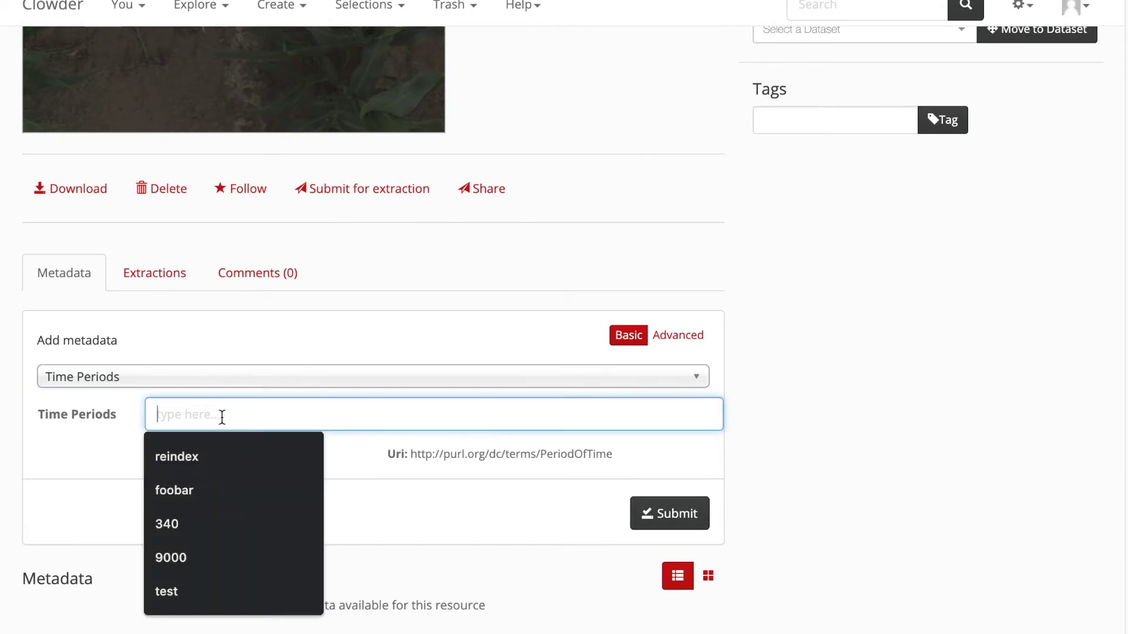
type("Season 6")
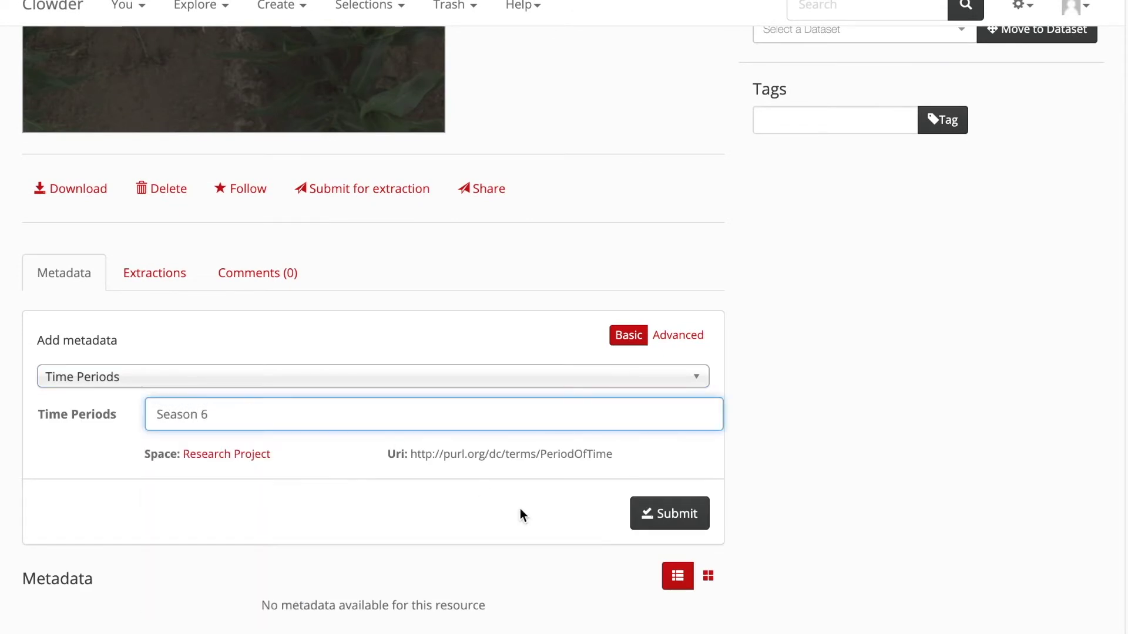
left_click(703, 527)
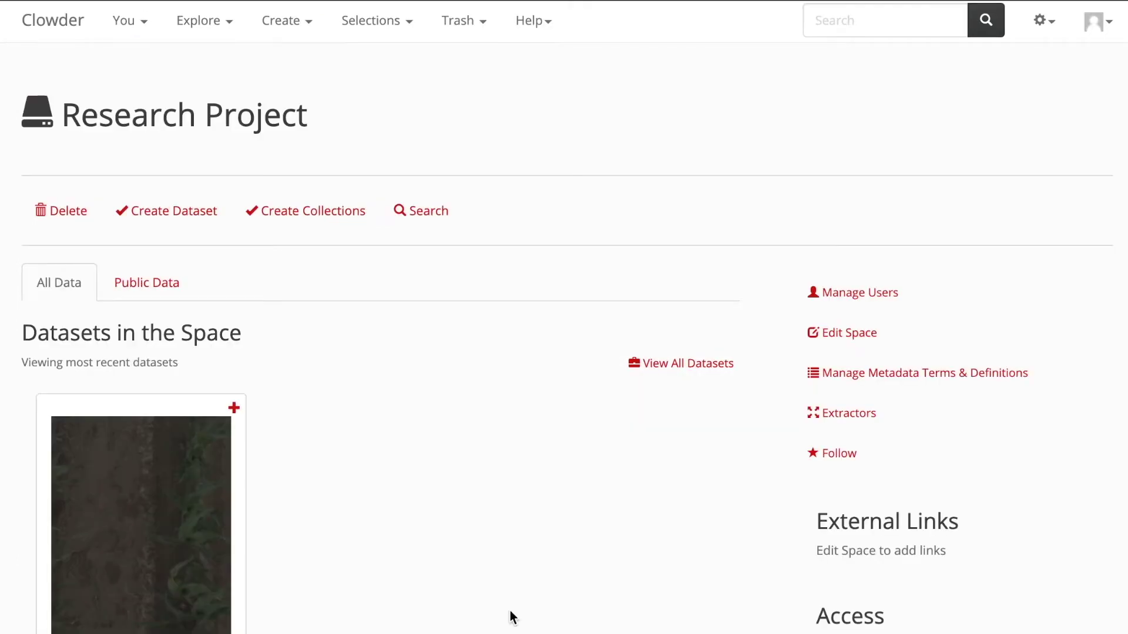
Step: Review the Research Project space and its extractor settings, and return to the space's page
scroll(513, 534, "down", 1)
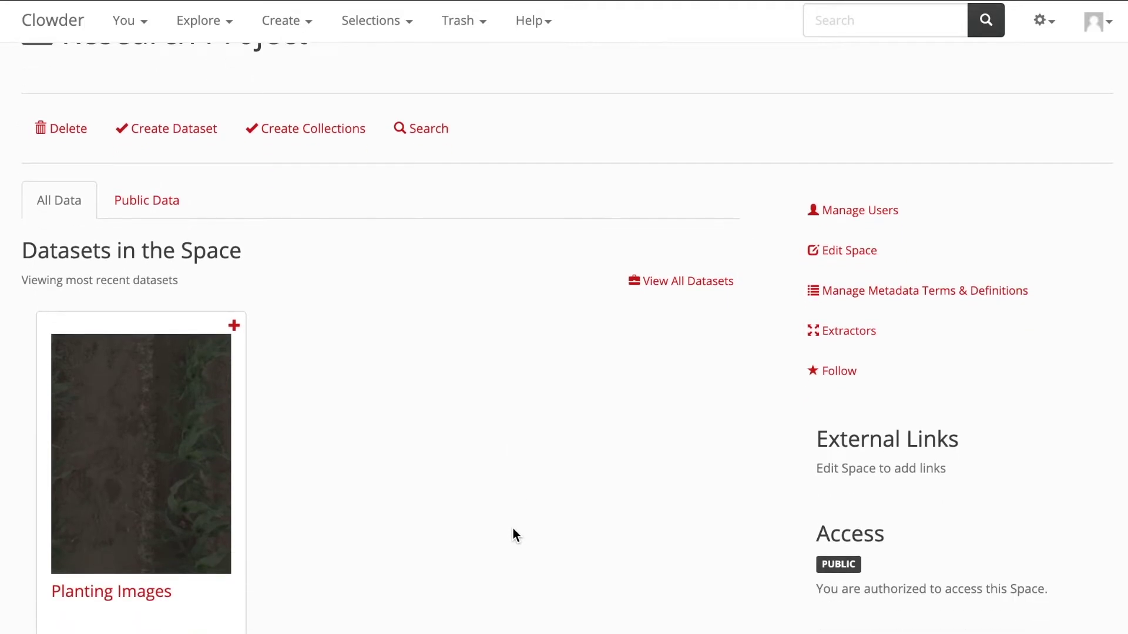
scroll(512, 529, "up", 1)
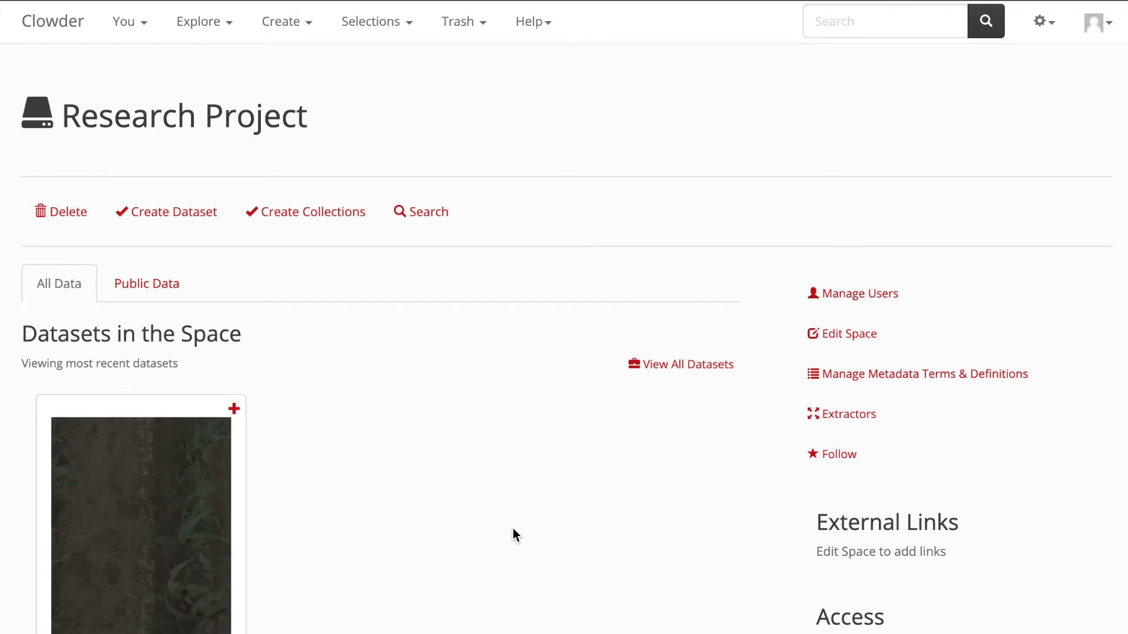
left_click(849, 419)
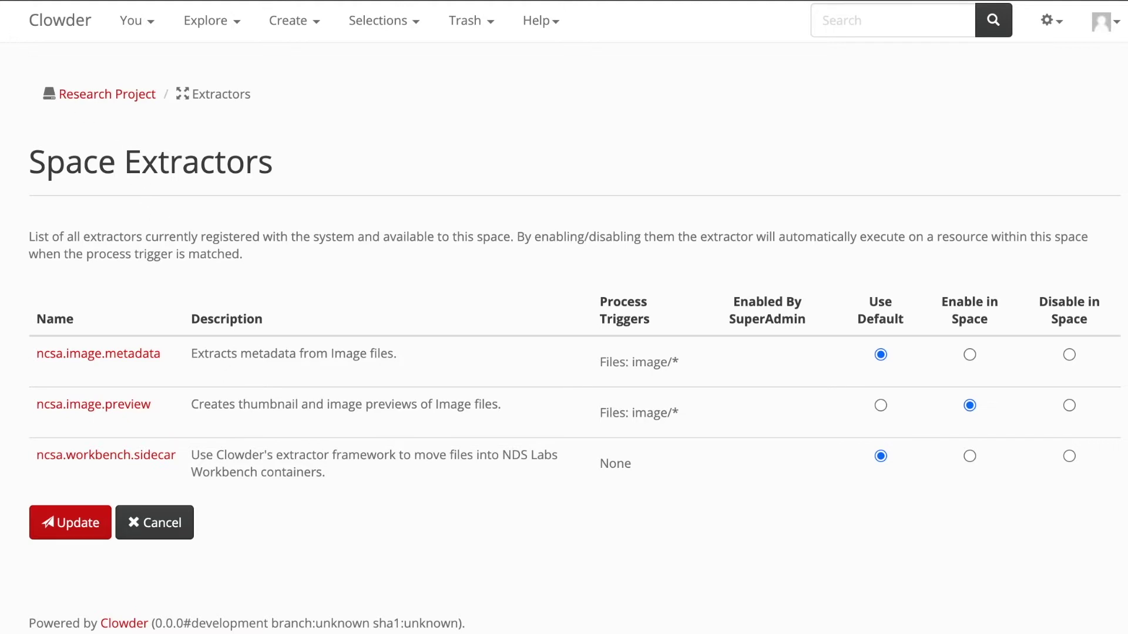
left_click(107, 94)
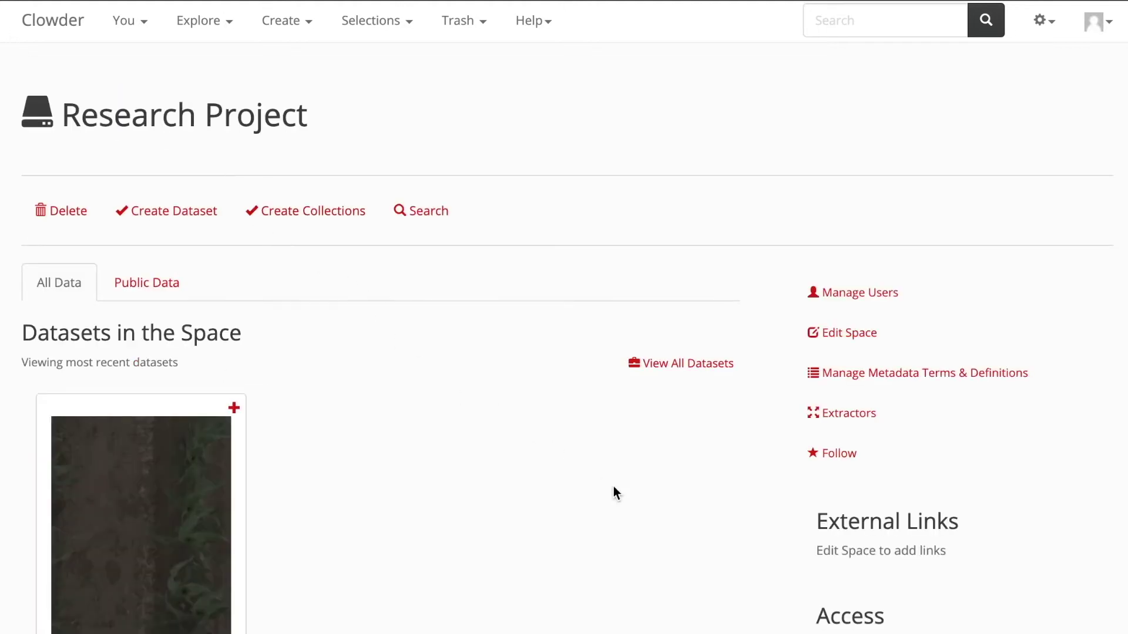
Step: Assign one available user the Editor role and the other the Viewer role in the Research Project space, and submit the changes
scroll(613, 487, "down", 1)
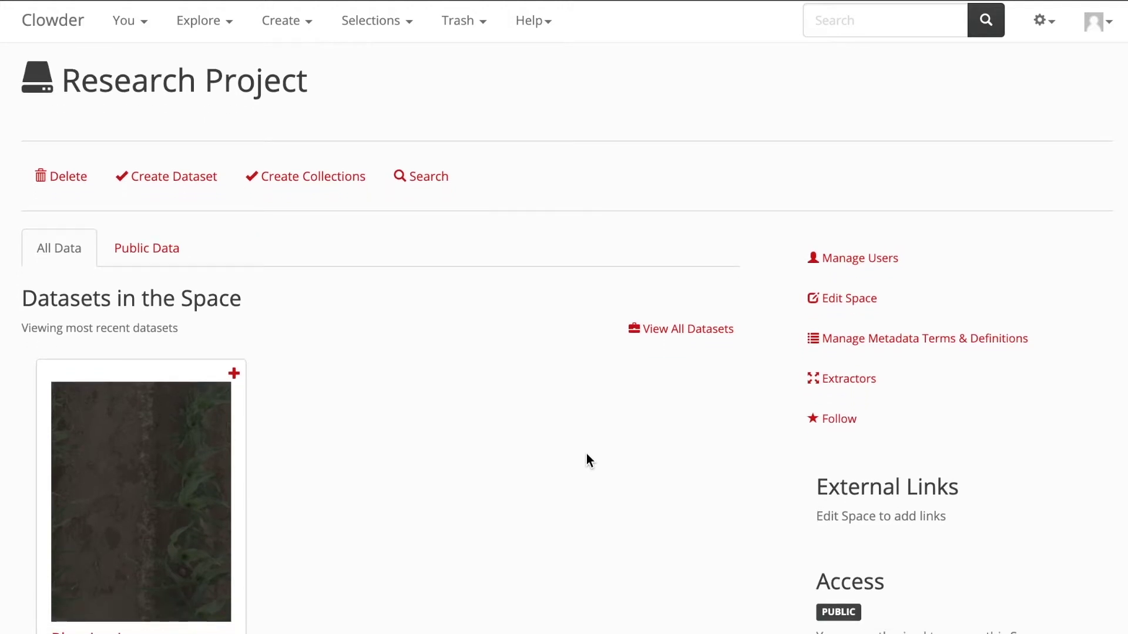
left_click(849, 267)
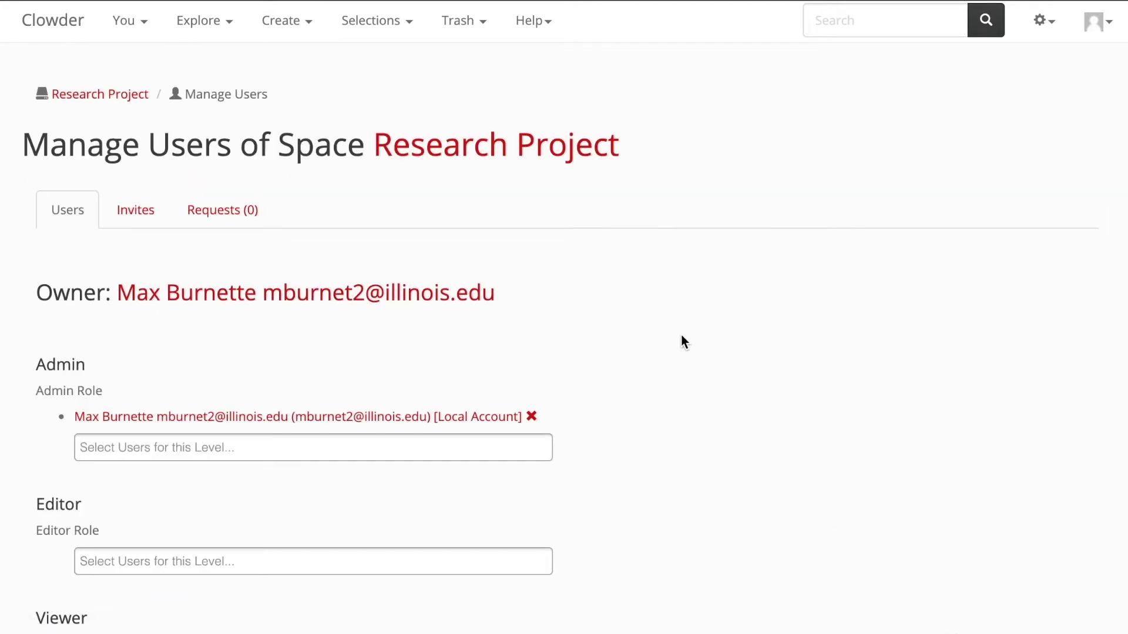
scroll(583, 340, "down", 3)
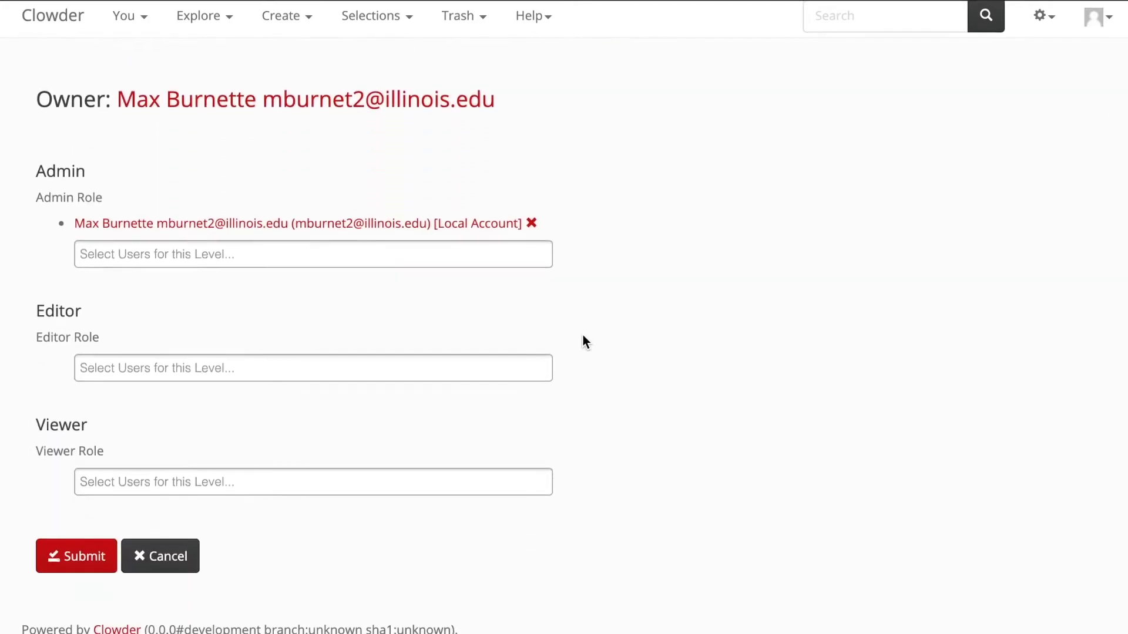
left_click(212, 370)
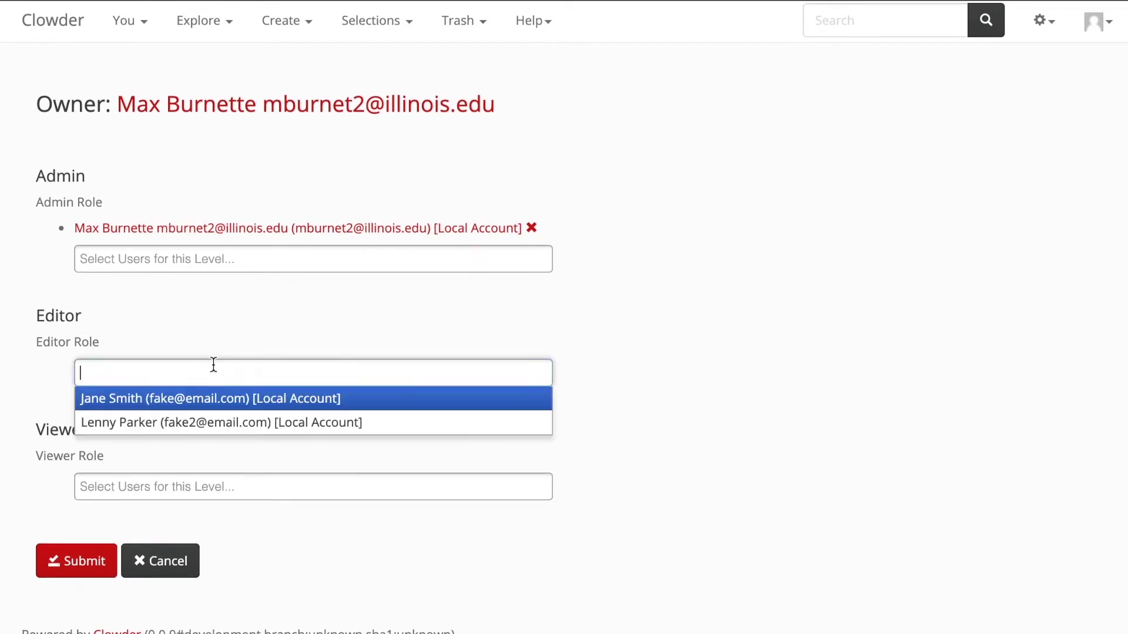
left_click(152, 401)
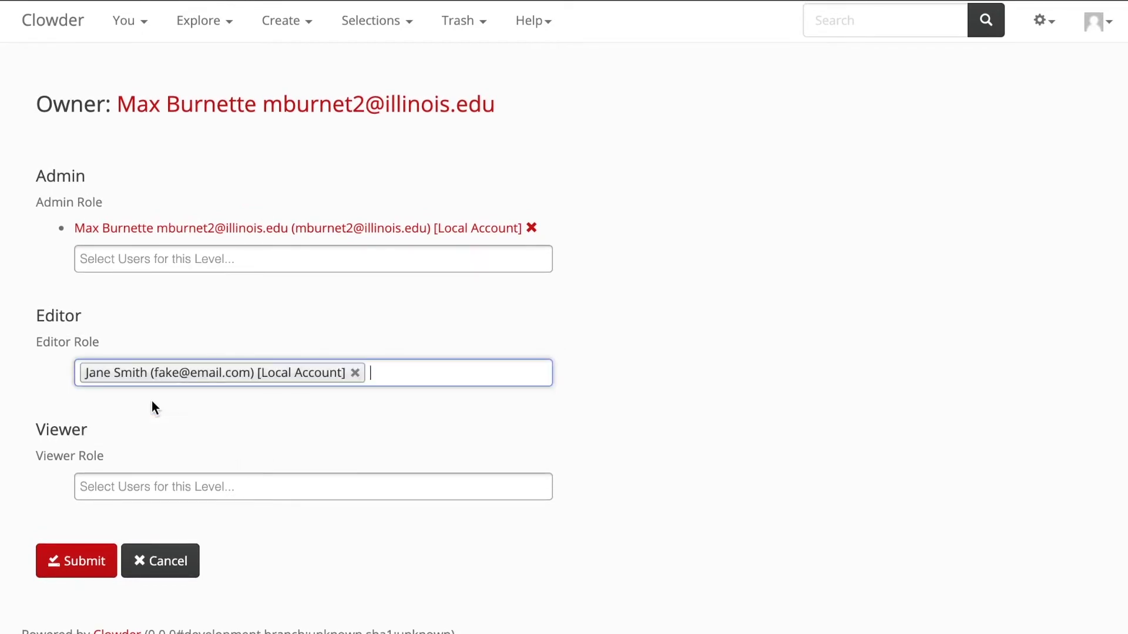
left_click(217, 486)
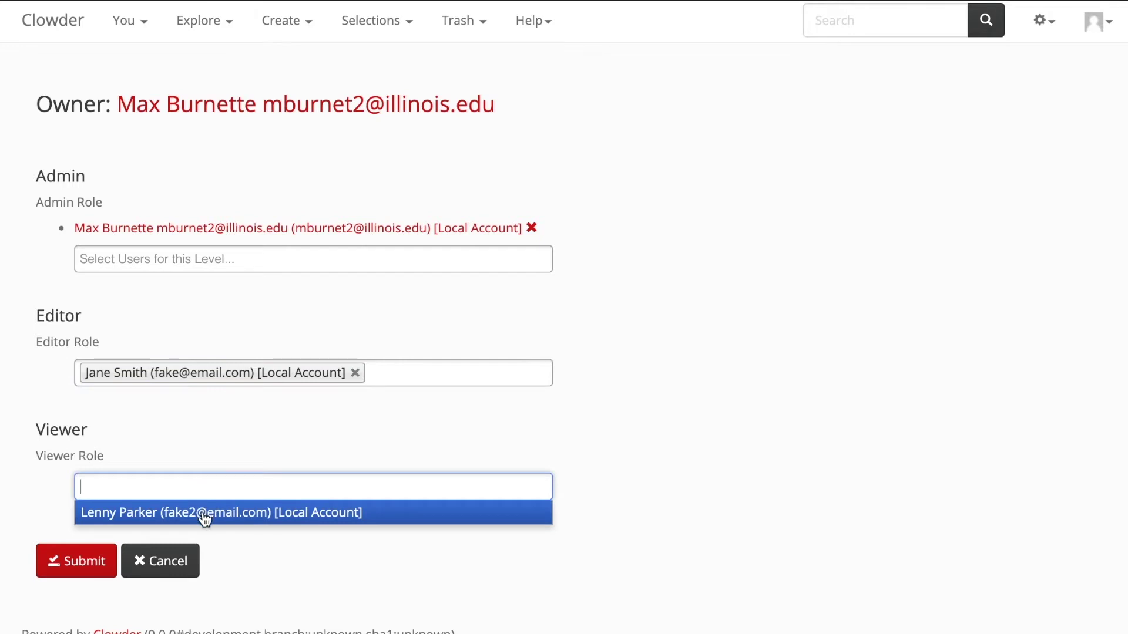
type("Lenn")
left_click(178, 508)
left_click(94, 560)
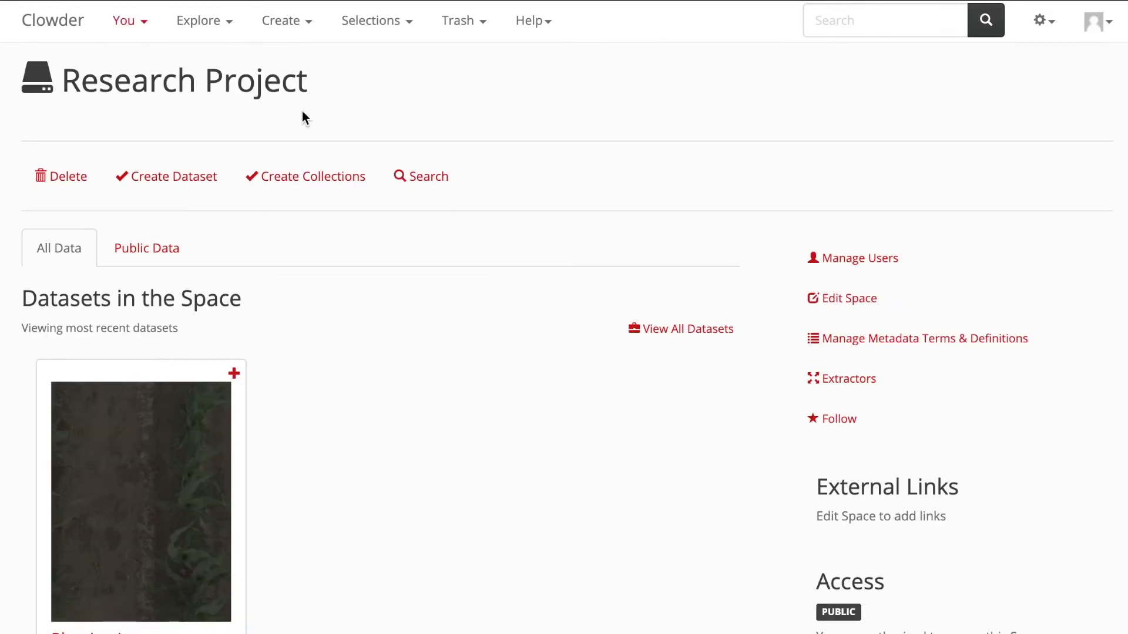
Step: Submit the right rgb_geotiff image from the Planting Images dataset to the ncsa.image.metadata extractor
scroll(491, 246, "down", 3)
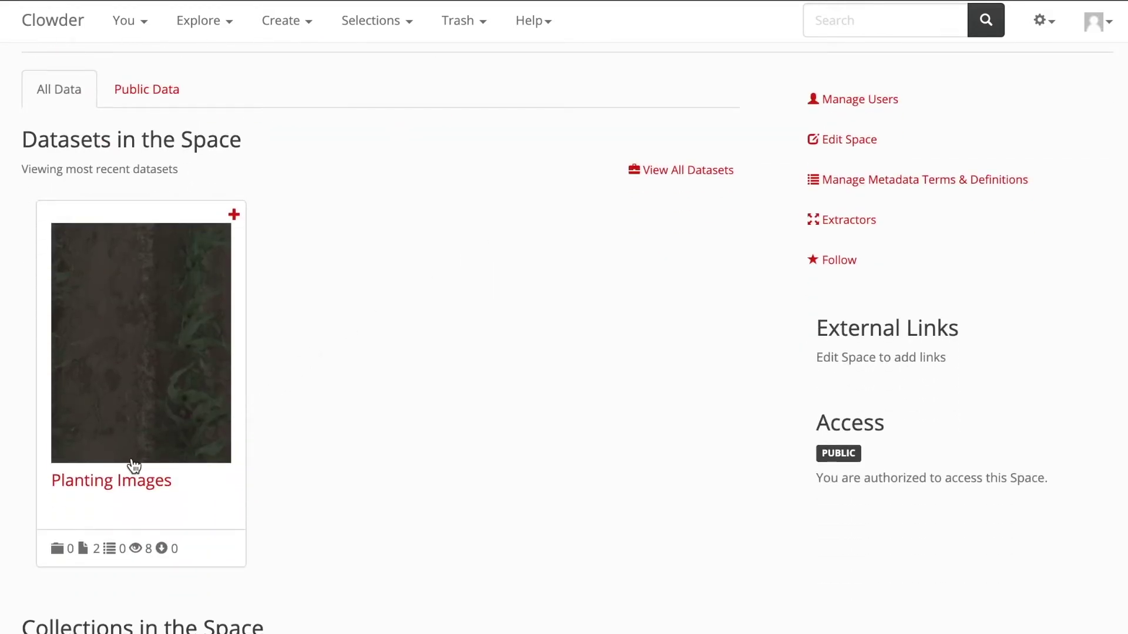
left_click(130, 485)
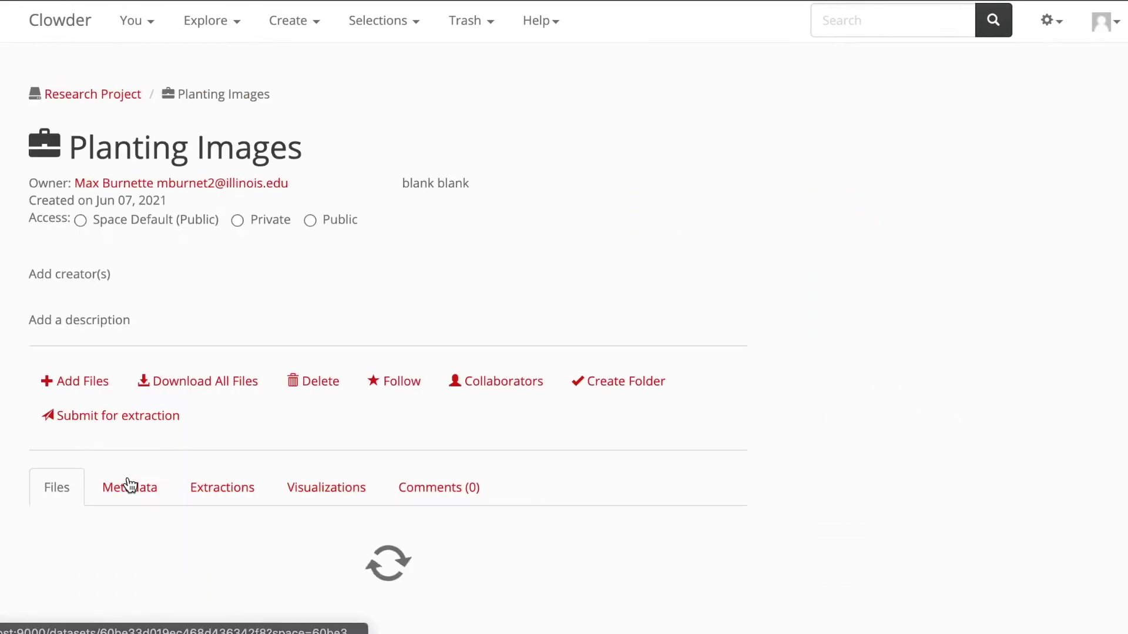
scroll(537, 291, "down", 5)
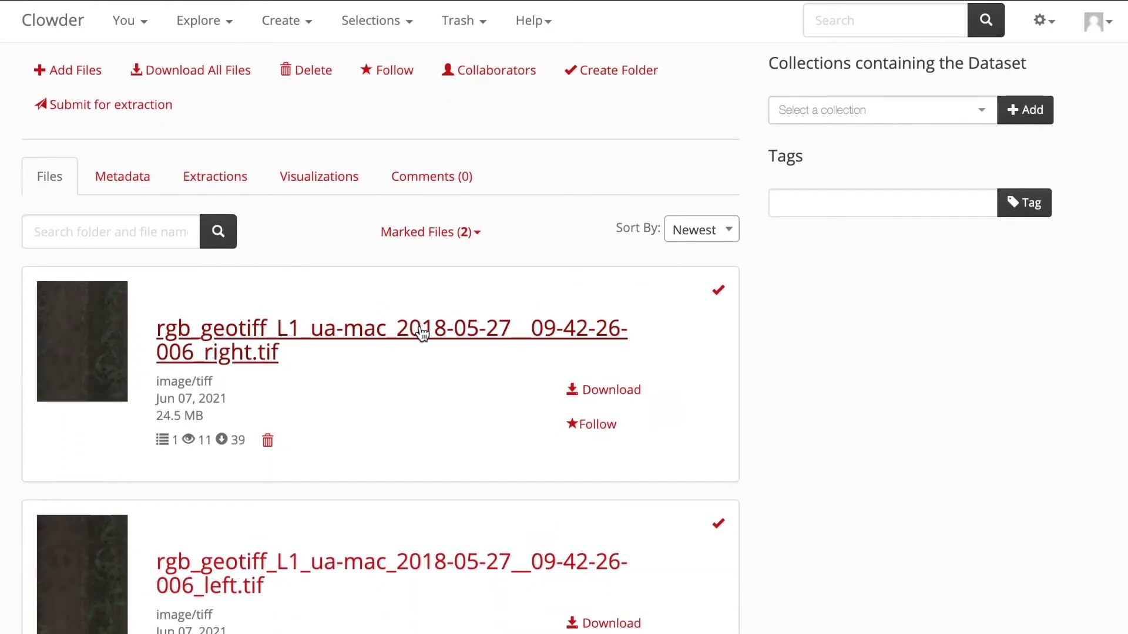
left_click(422, 334)
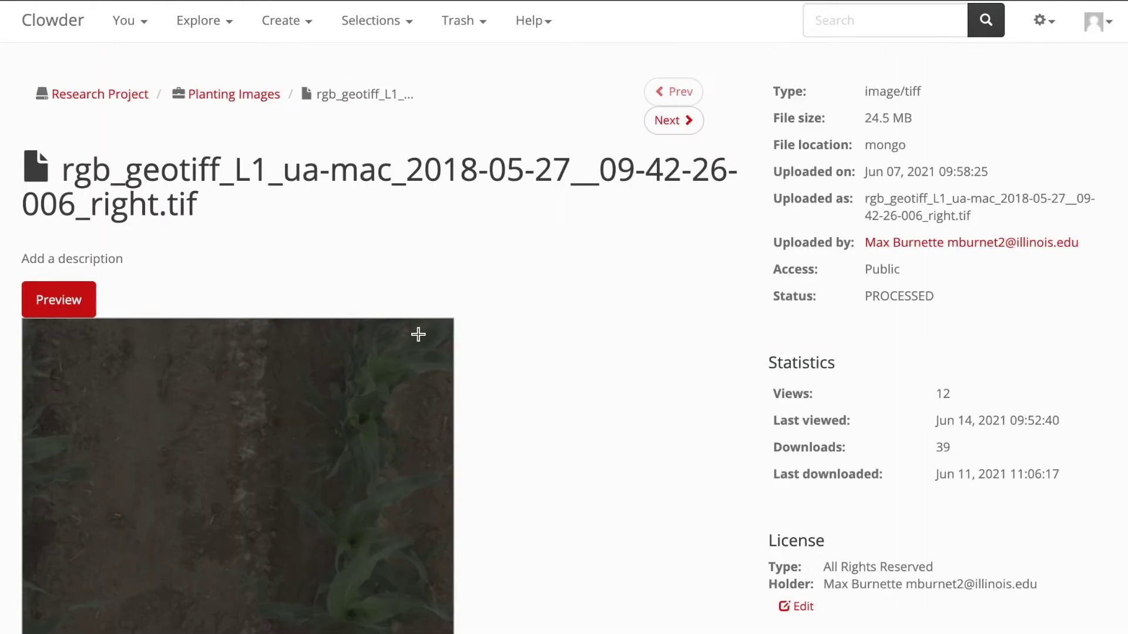
scroll(418, 334, "down", 12)
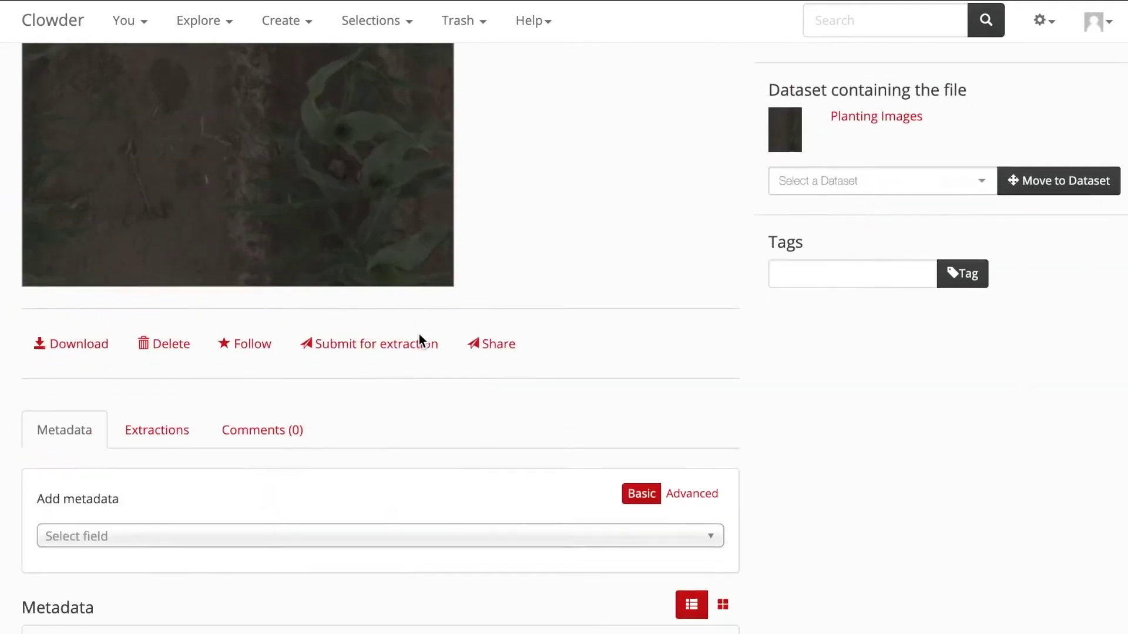
scroll(418, 334, "down", 1)
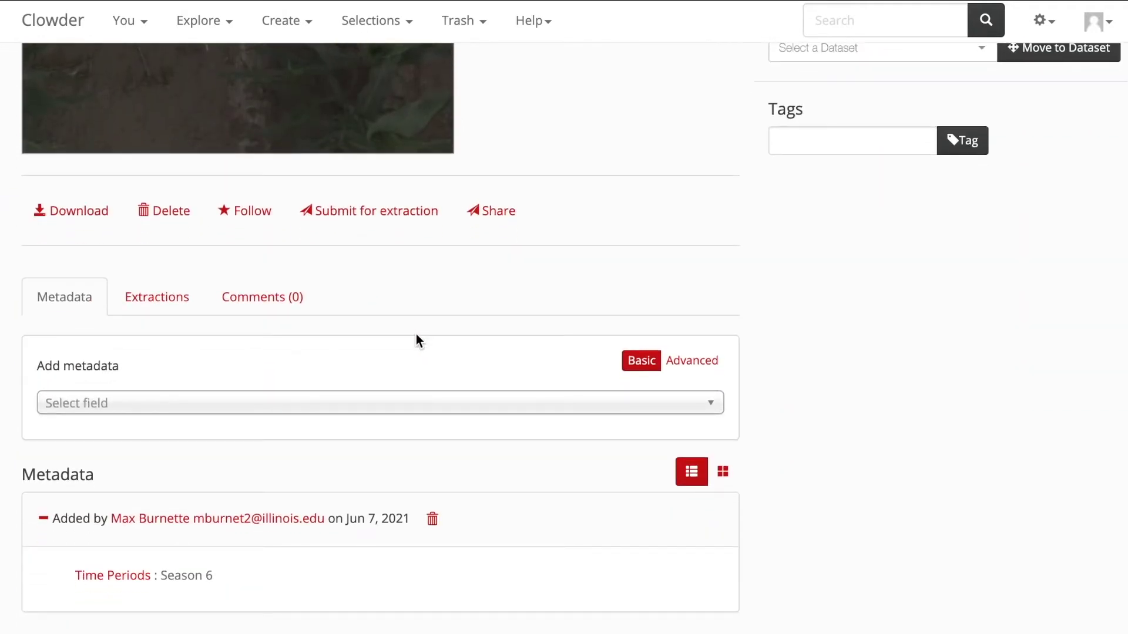
left_click(360, 213)
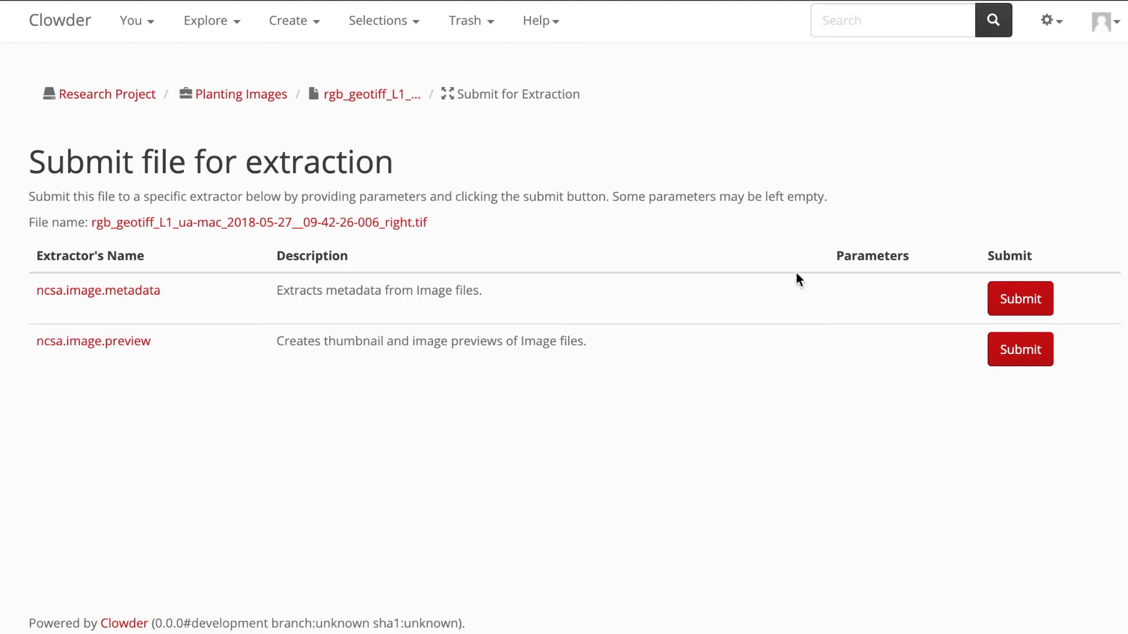
left_click(1028, 298)
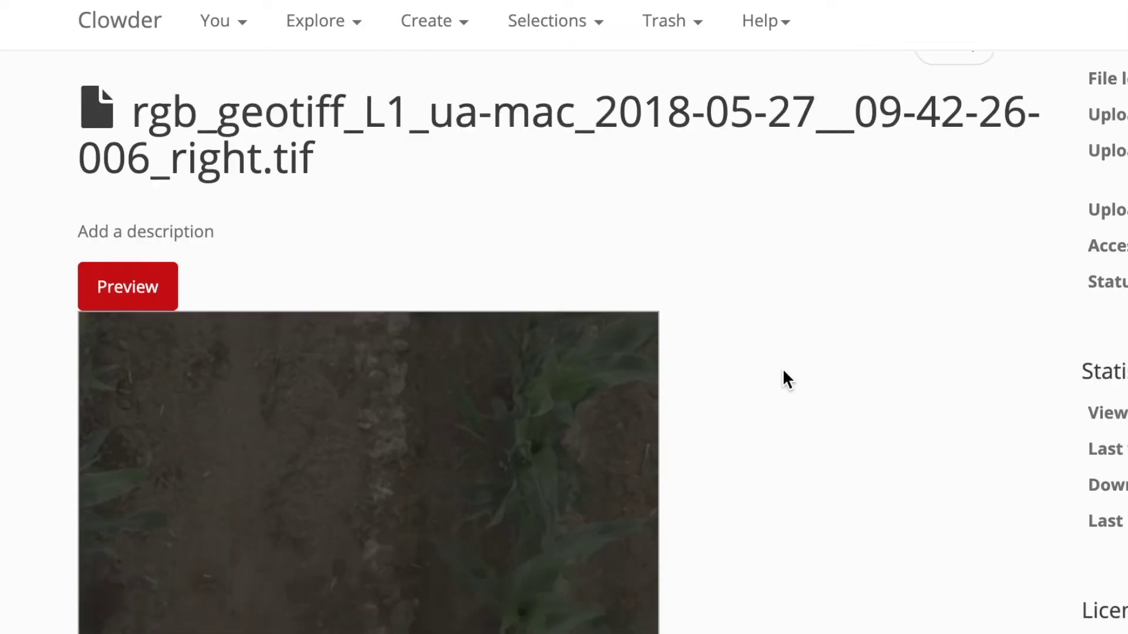
Step: Examine the metadata extracted by ncsa.image.metadata for the right rgb_geotiff image, and collapse its Channel statistics section
scroll(555, 279, "down", 10)
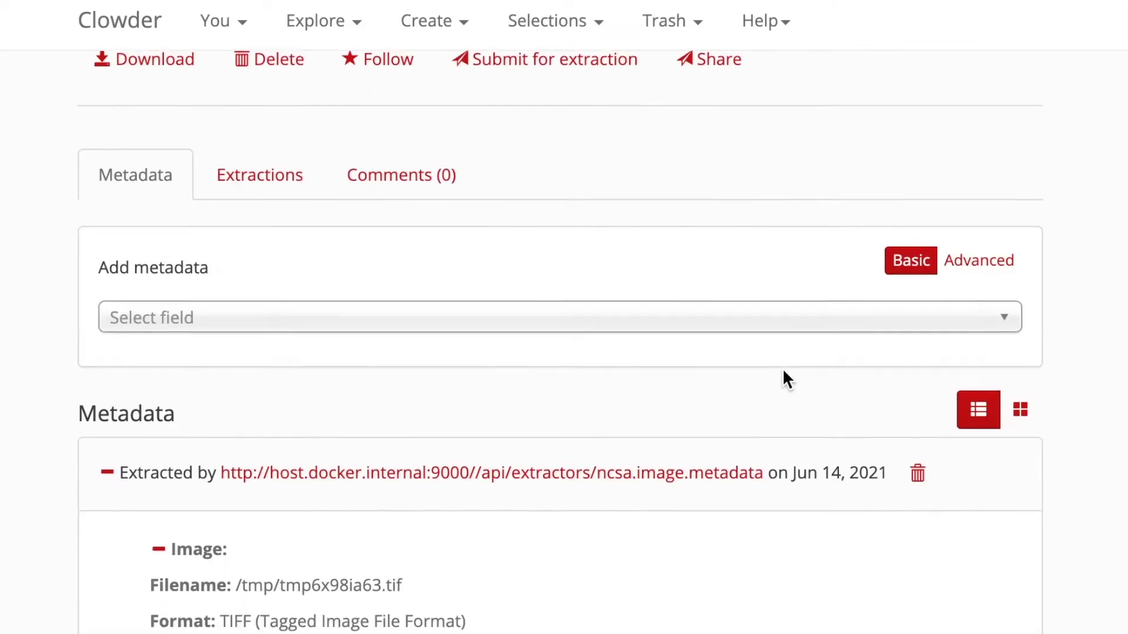
scroll(782, 371, "down", 5)
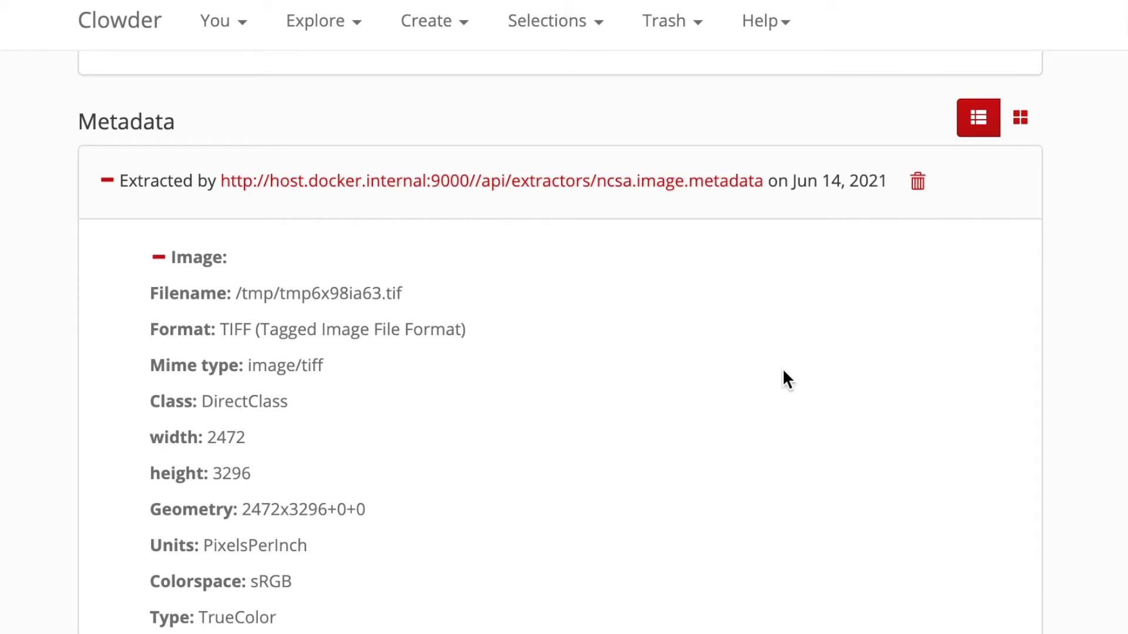
scroll(783, 371, "down", 3)
scroll(782, 370, "down", 5)
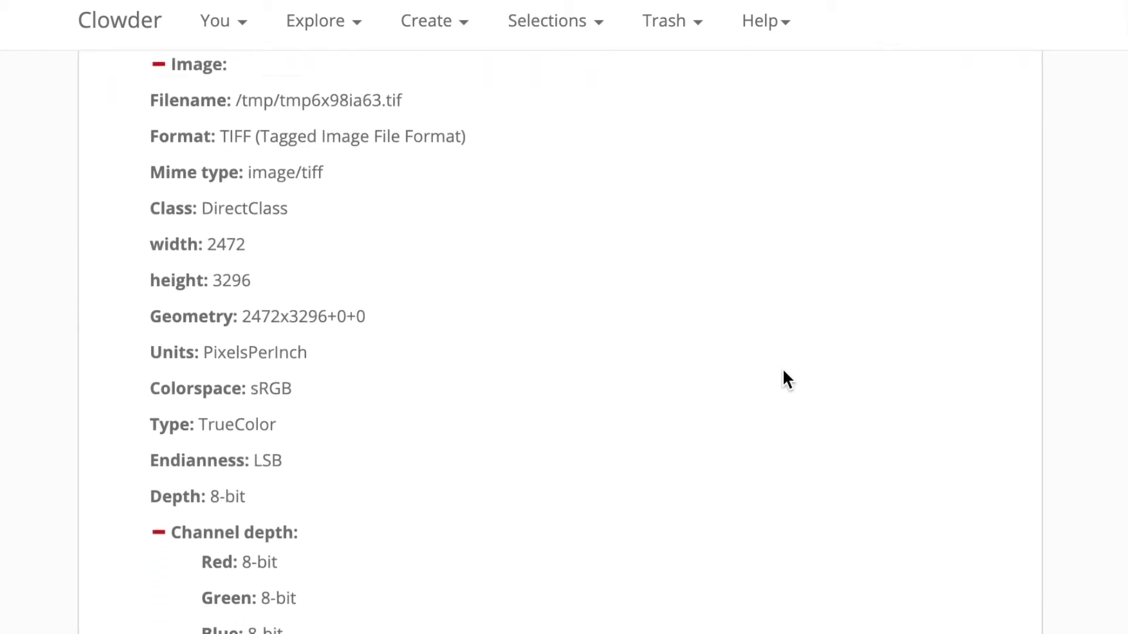
scroll(783, 371, "down", 5)
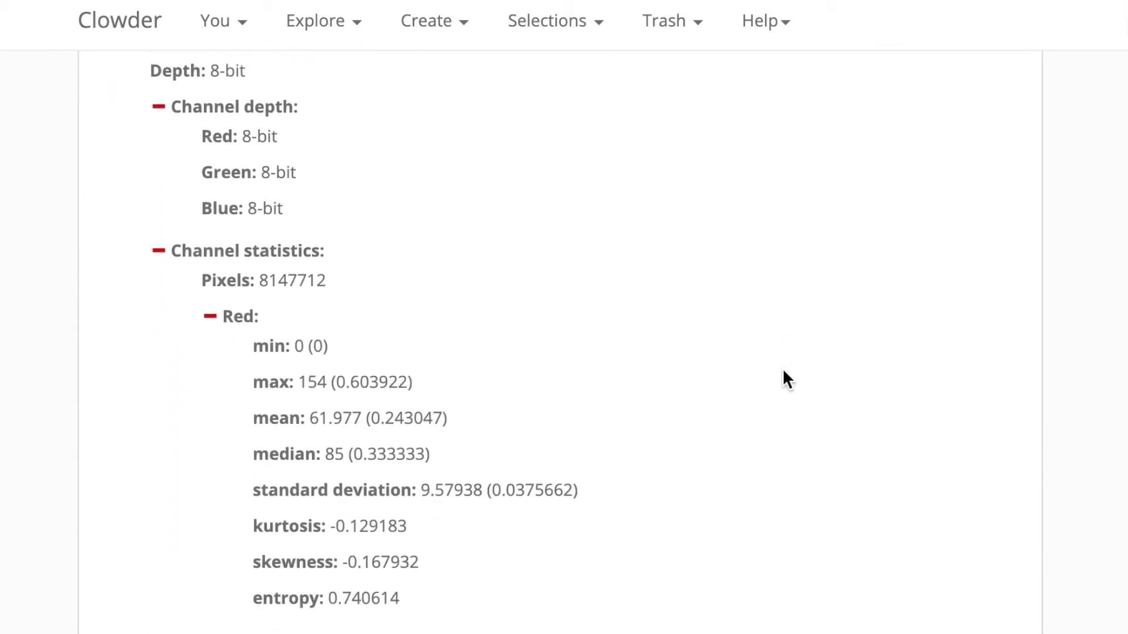
scroll(783, 371, "down", 1)
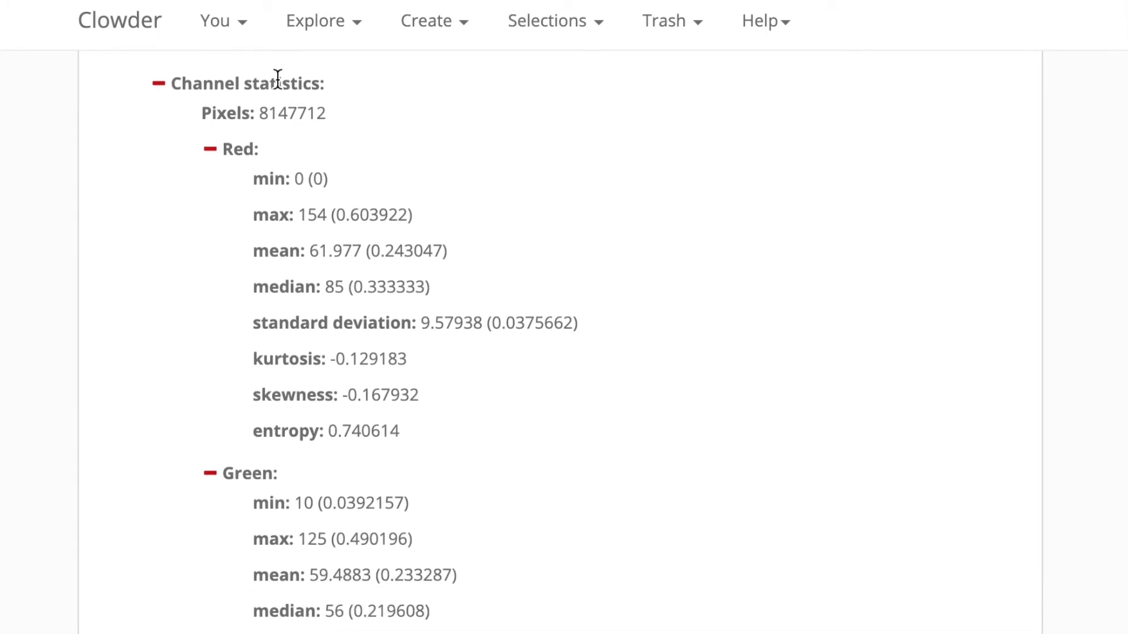
left_click(158, 85)
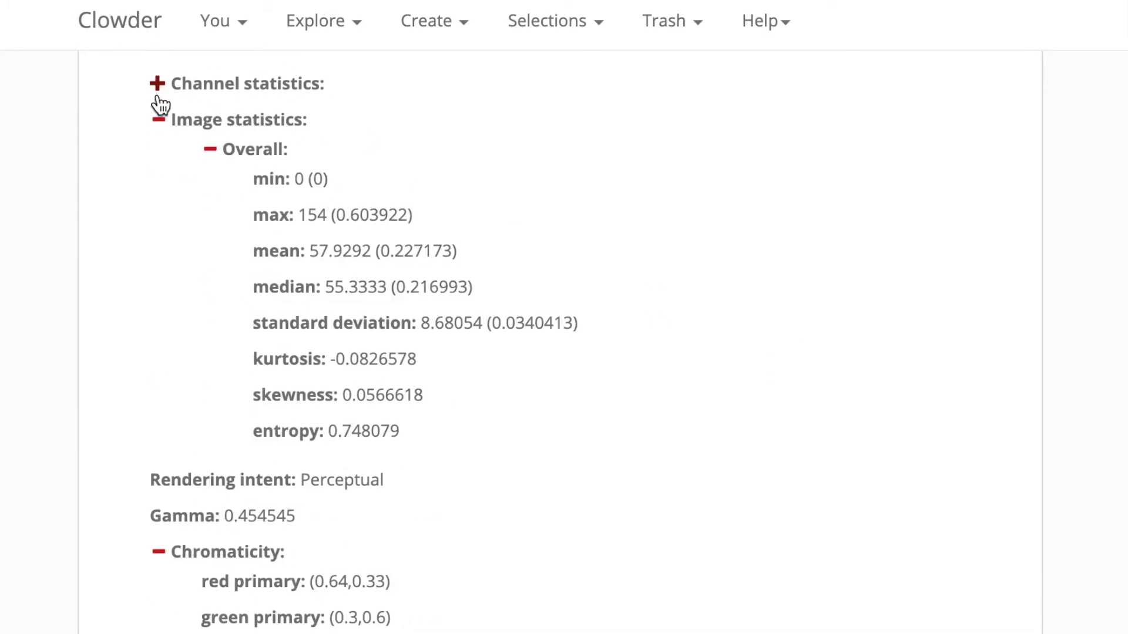
Step: Collapse the Image statistics section of the extracted metadata and highlight the Gamma entry
left_click(157, 119)
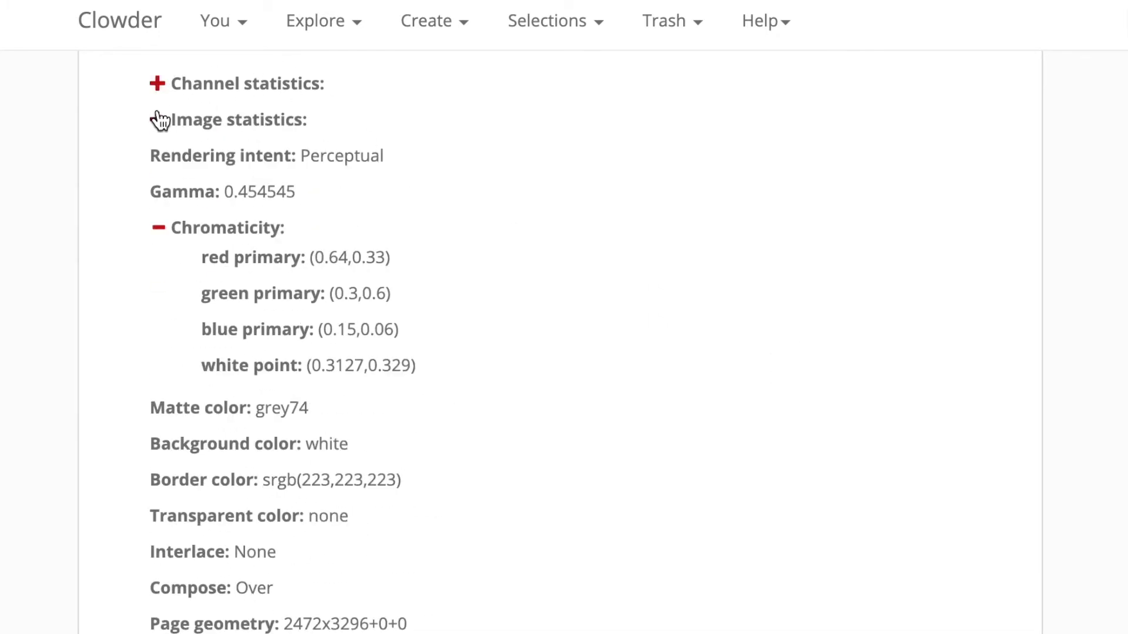
left_click_drag(306, 192, 170, 186)
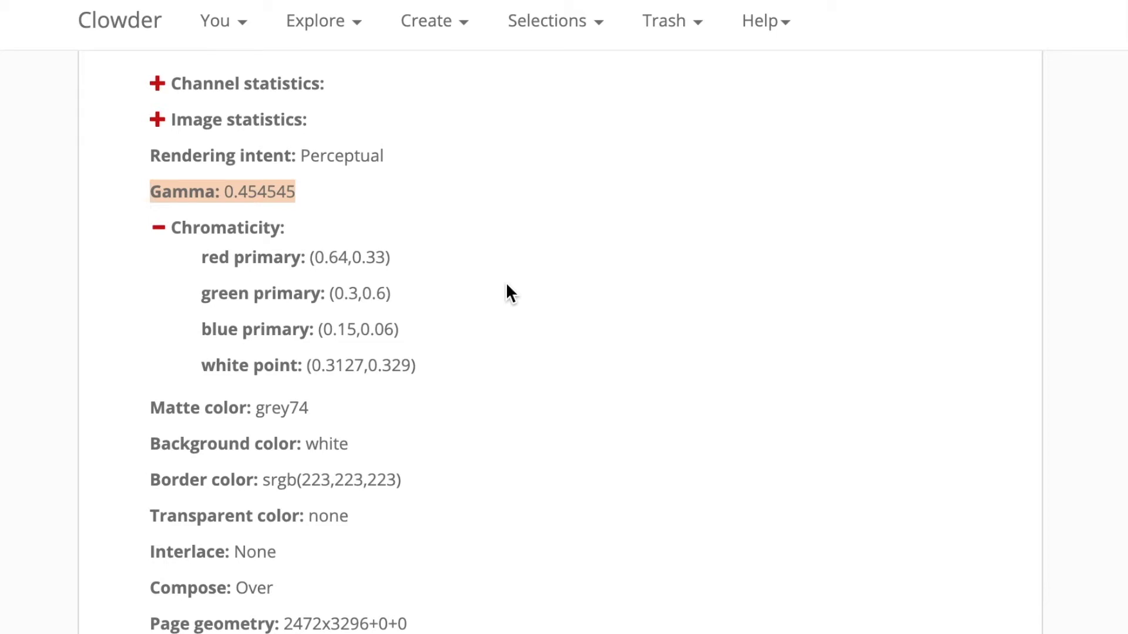
Step: Go to the metadata search page and choose Gamma from the ncsa_image_metadata extractor as the search term
left_click(341, 25)
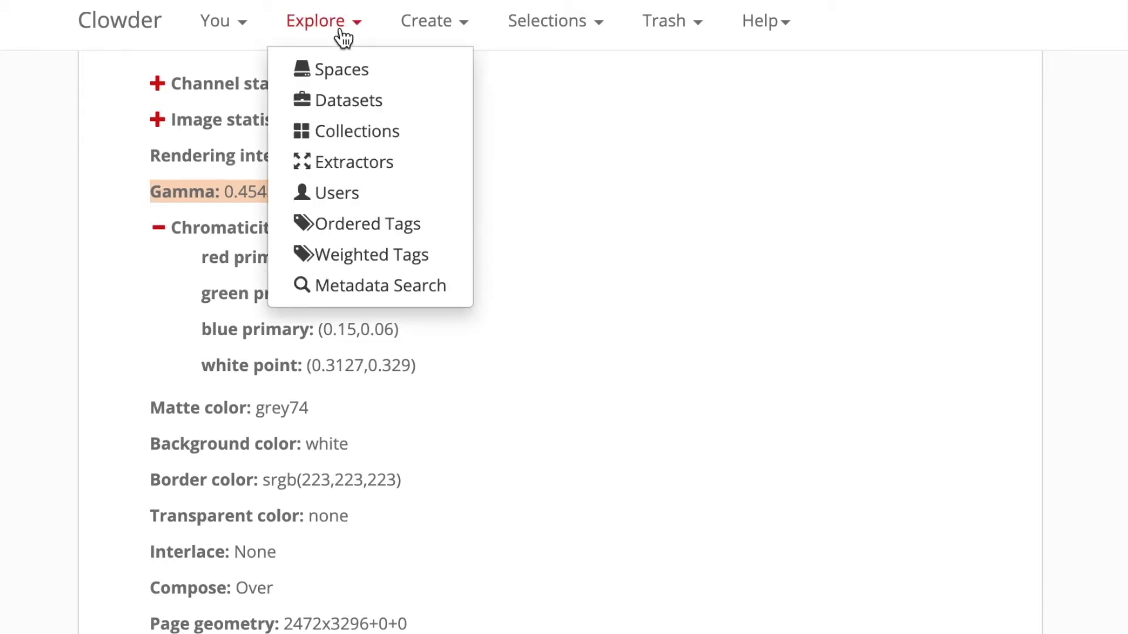
left_click(394, 285)
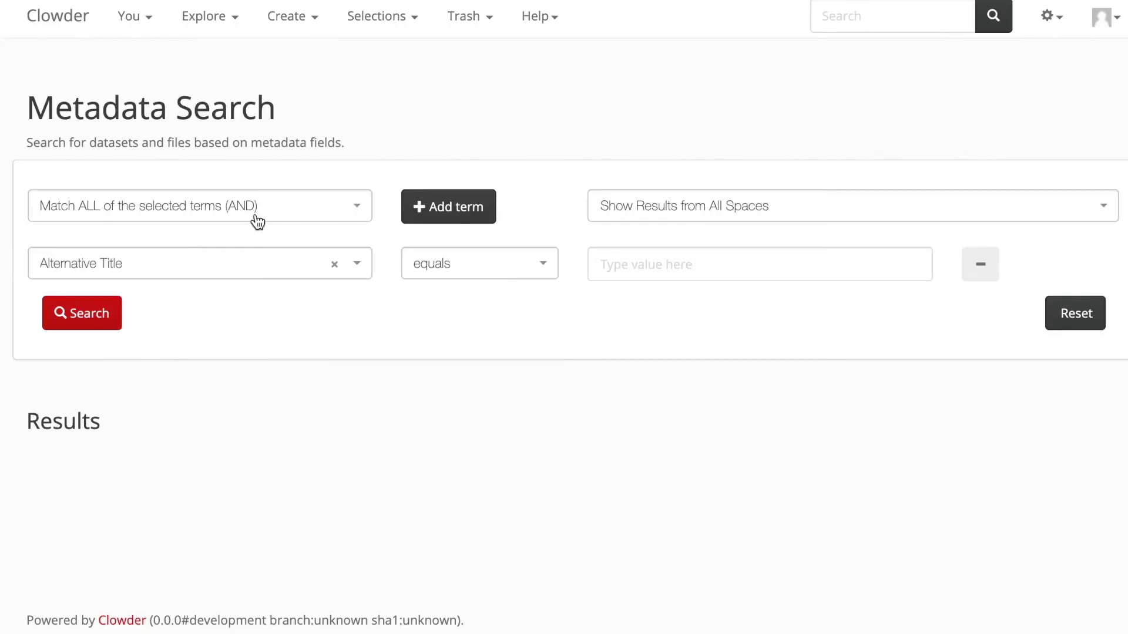
left_click(261, 270)
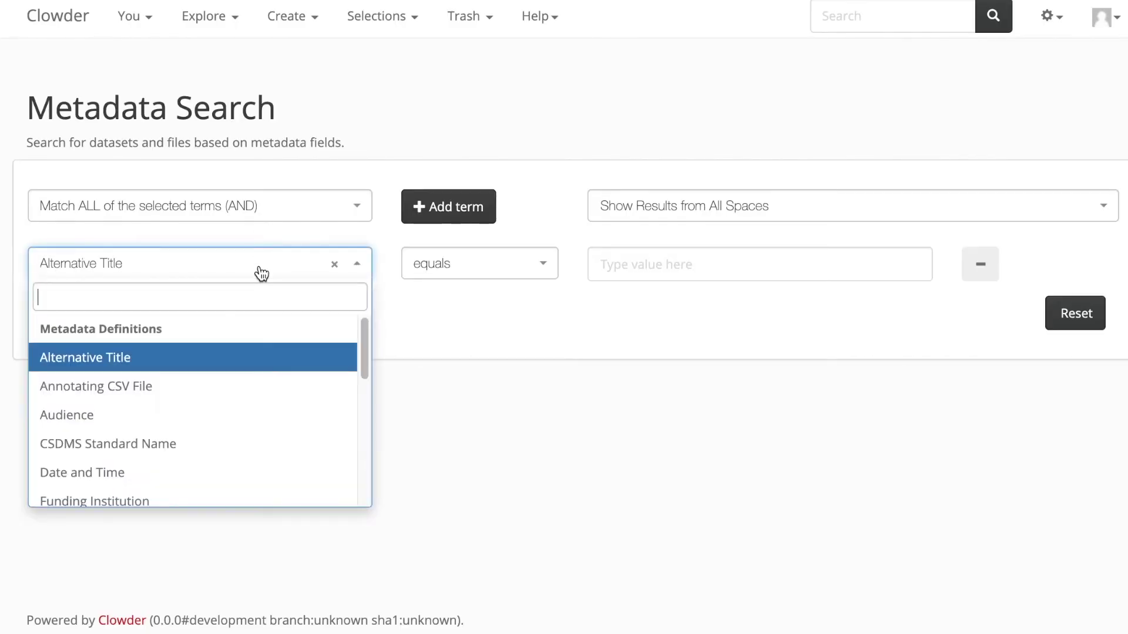
type("Gamm")
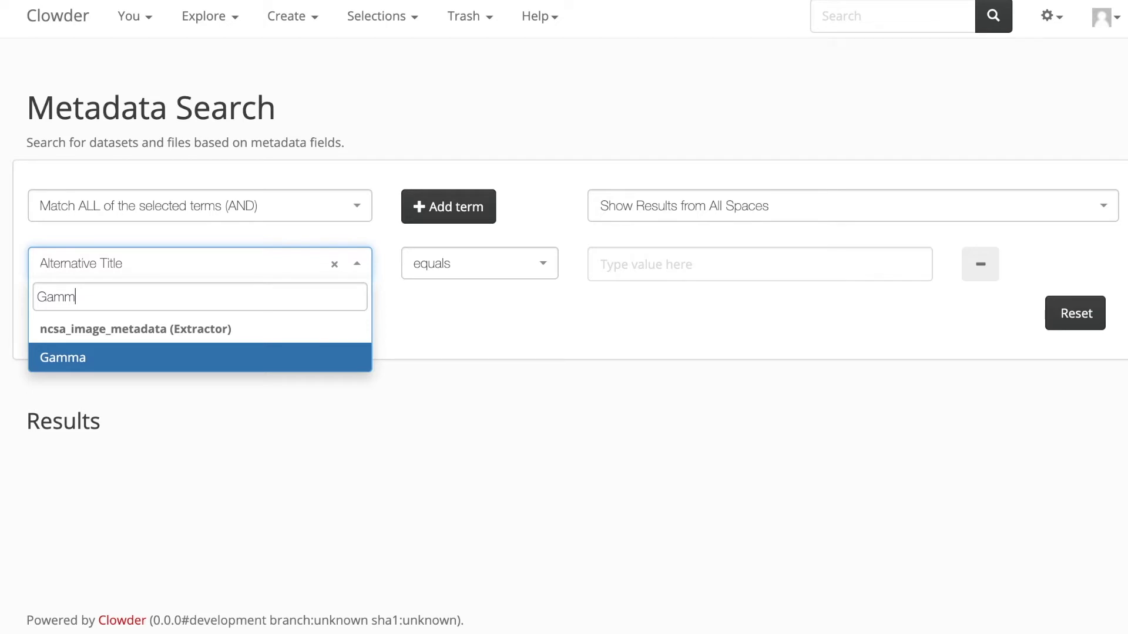
type("a")
key("Return")
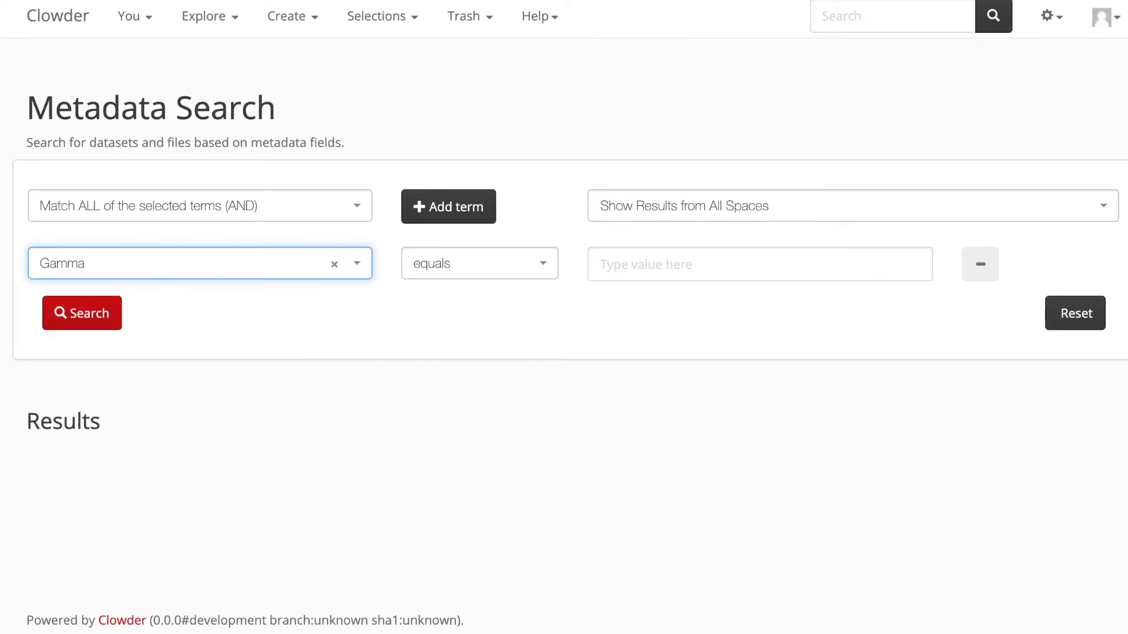
Step: Set the Gamma condition to less than 0.5, run the metadata search and look through the results
left_click(544, 262)
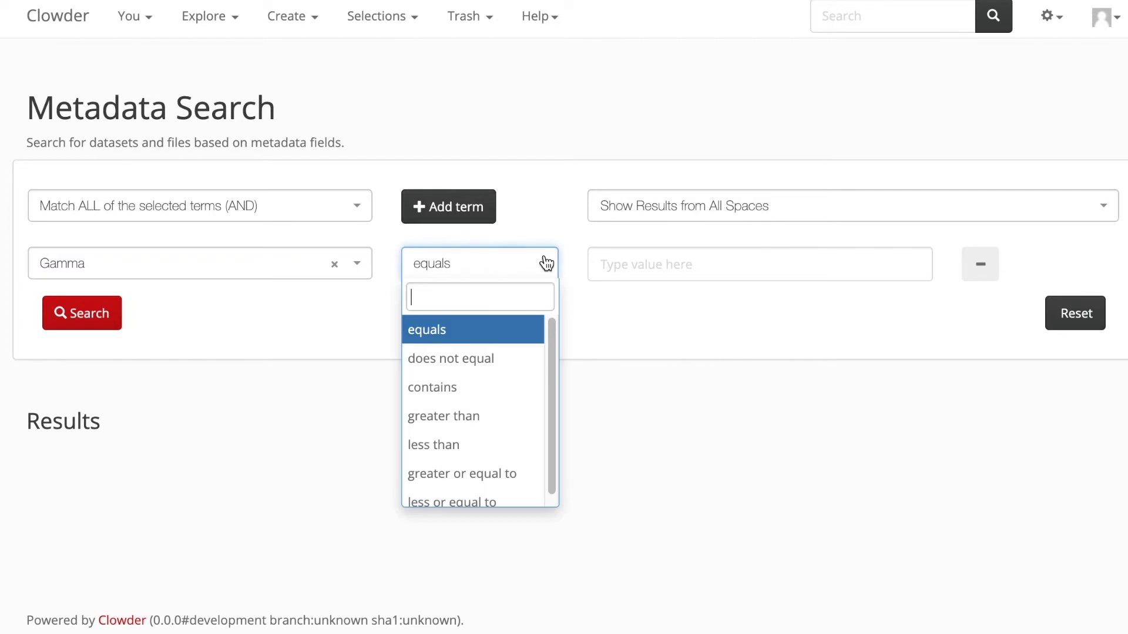
left_click(477, 442)
left_click(657, 266)
type("0.5")
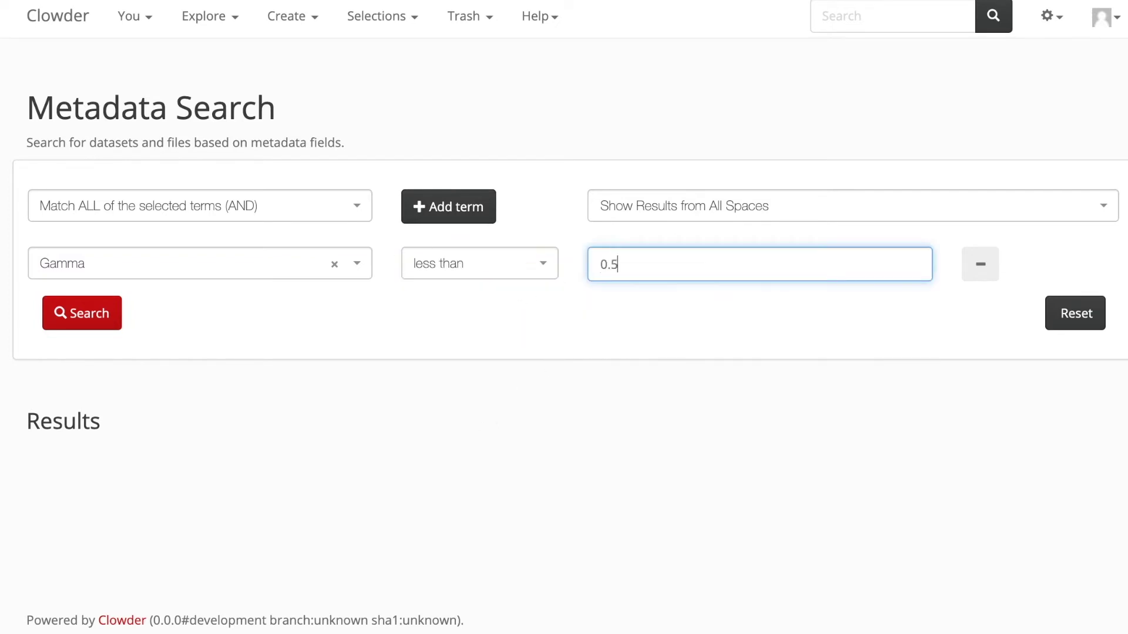
left_click(85, 320)
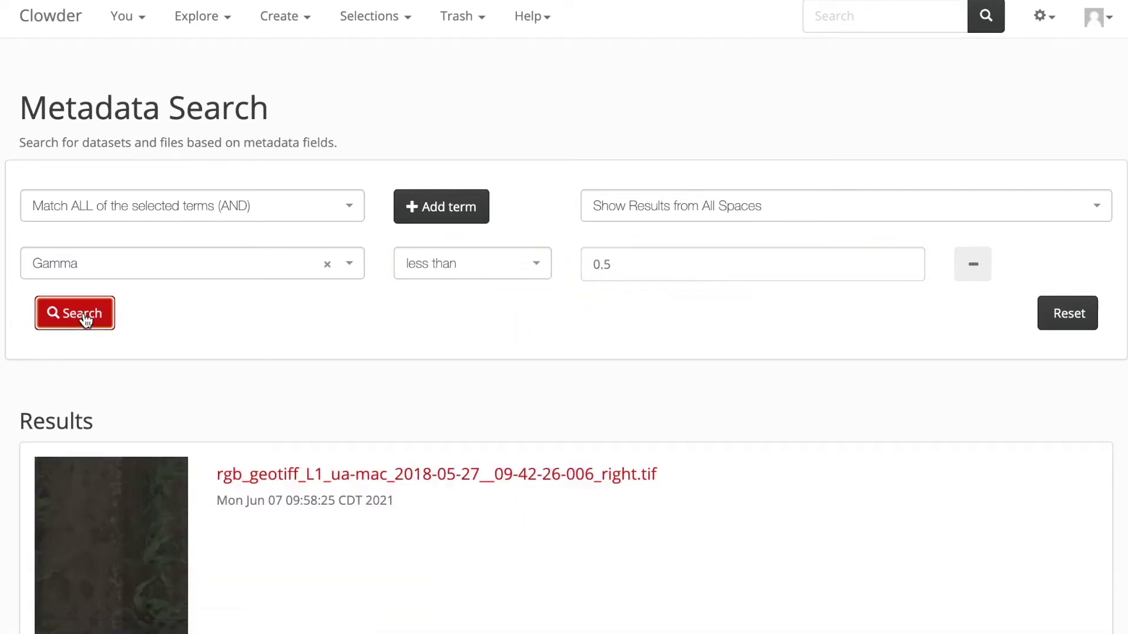
scroll(333, 398, "down", 1)
scroll(334, 401, "down", 2)
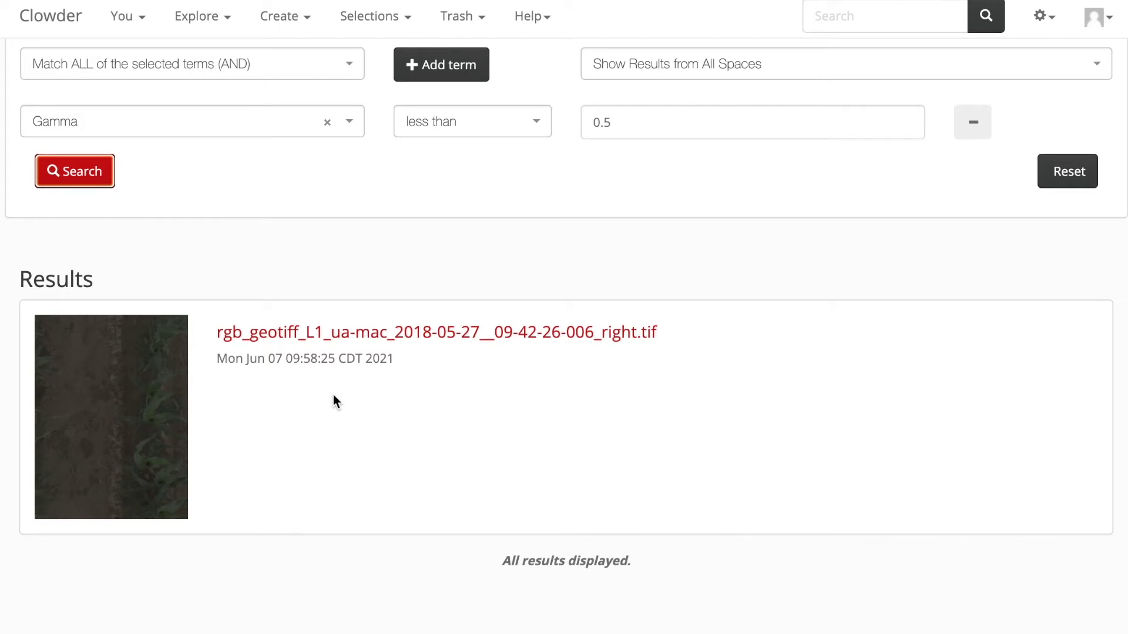
Step: Run a general search for "geotiff" and look through the matching files
left_click(840, 17)
type("geotiff")
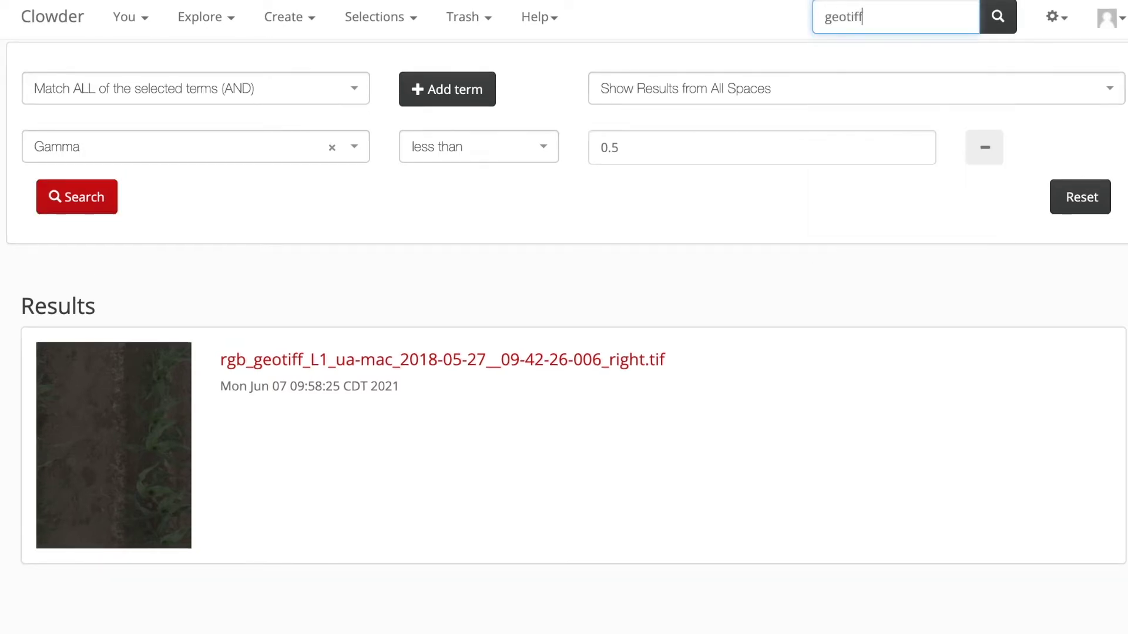
key("Return")
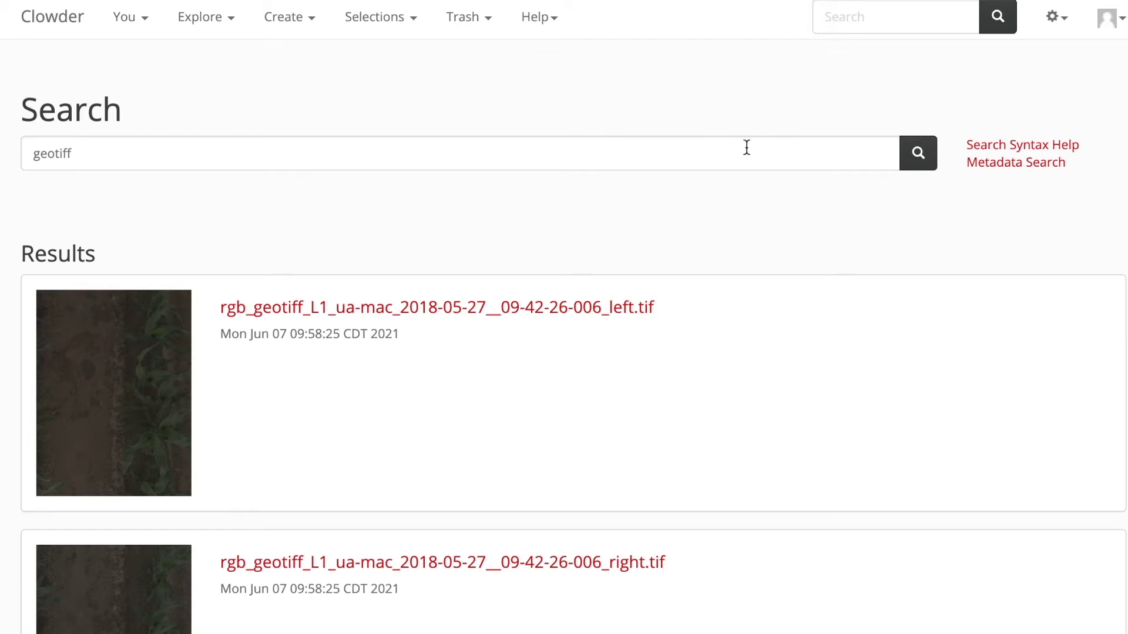
scroll(743, 156, "down", 3)
scroll(744, 157, "up", 3)
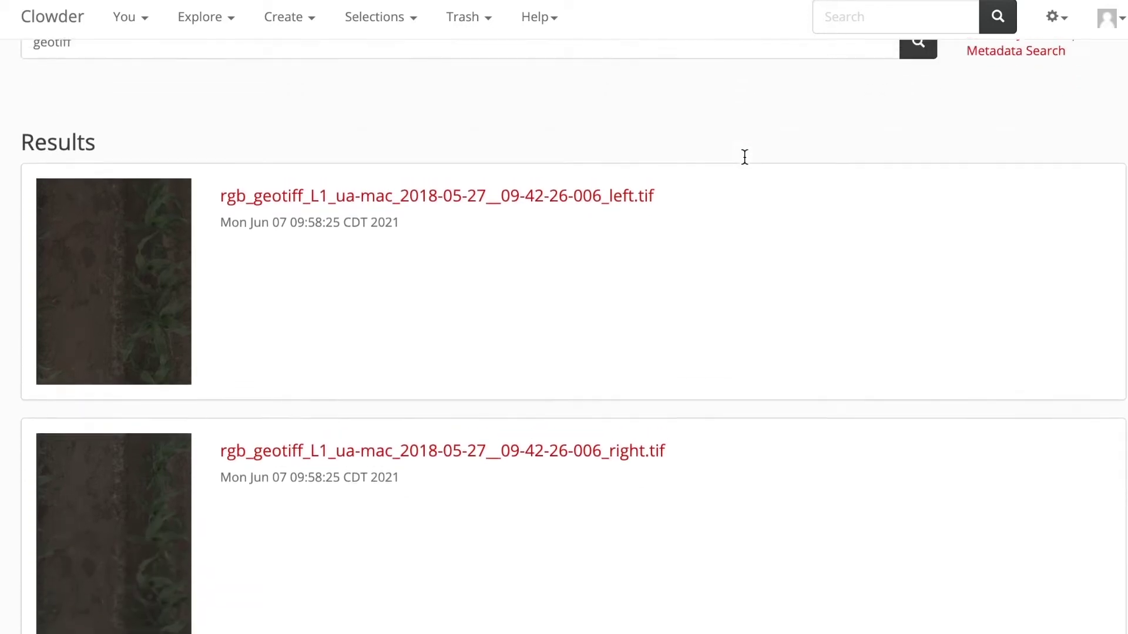
Step: Replace the search query with "Time Periods":"Season 6" and run the search
double_click(451, 122)
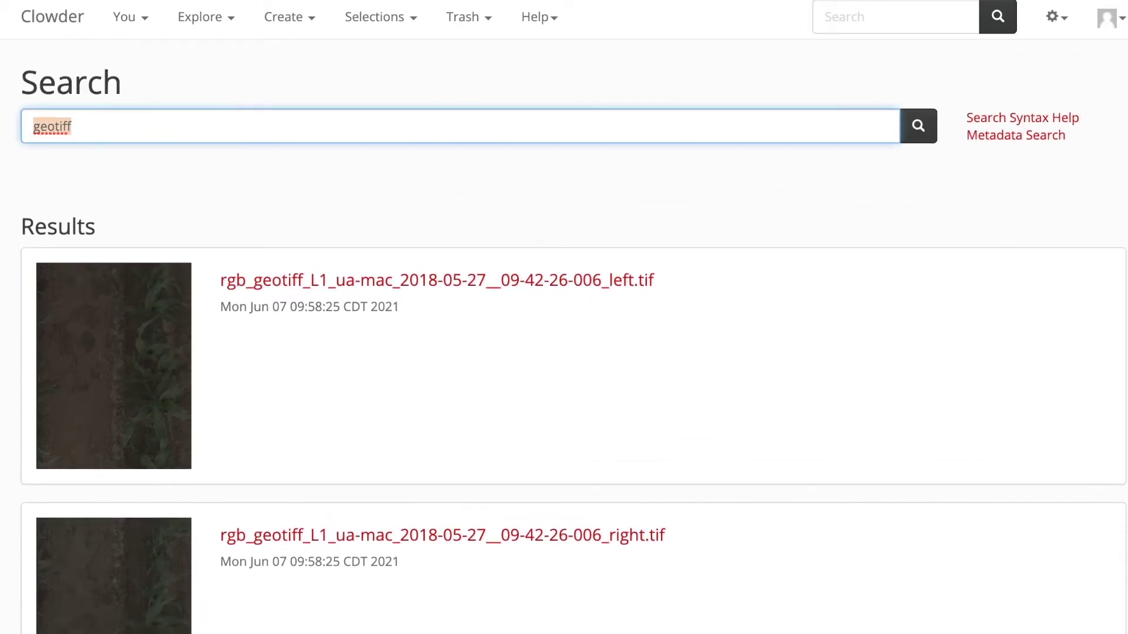
type("\"Time Per")
key("Down")
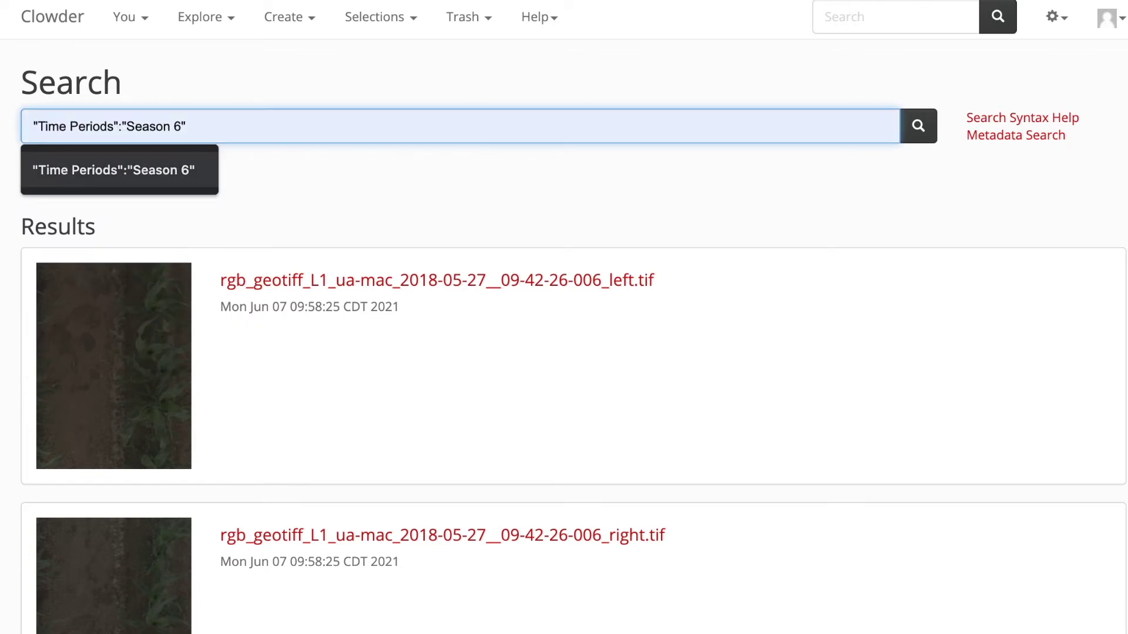
key("Return")
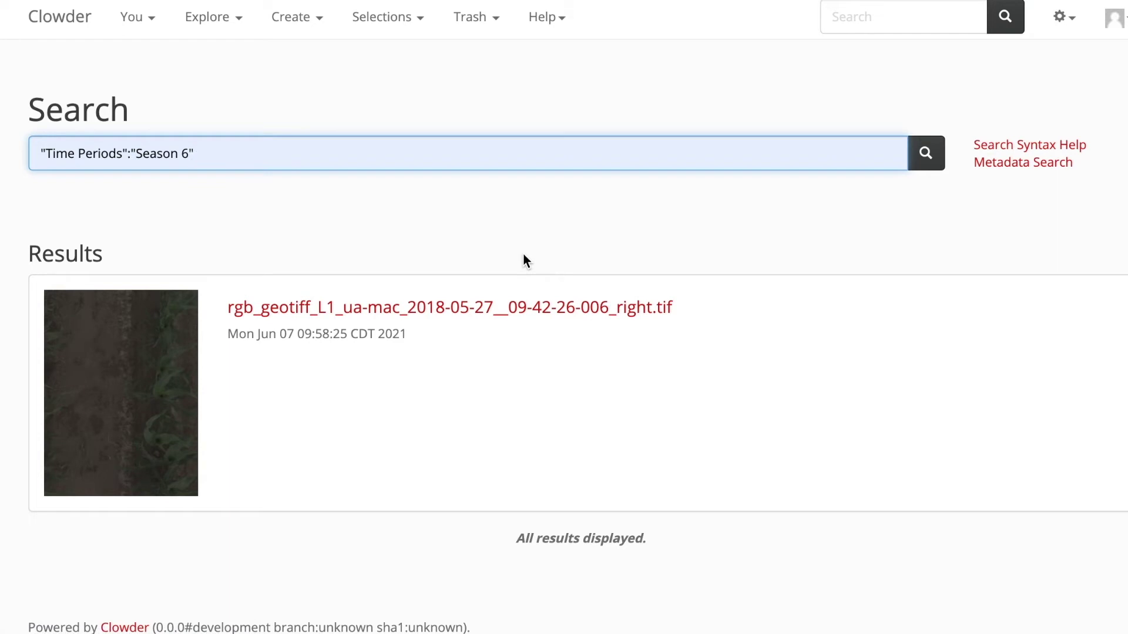
Step: Open the search syntax help and read through it
left_click(1002, 147)
scroll(970, 232, "down", 3)
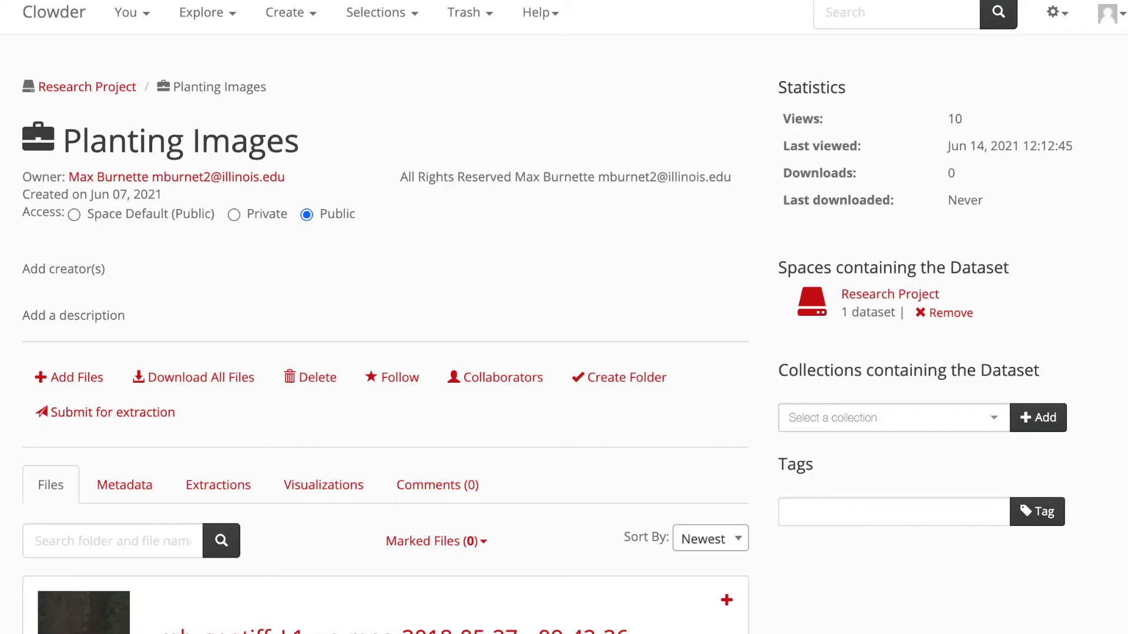
Step: Mark the left and right rgb_geotiff images in the Planting Images dataset and download the marked files together
scroll(33, 370, "down", 3)
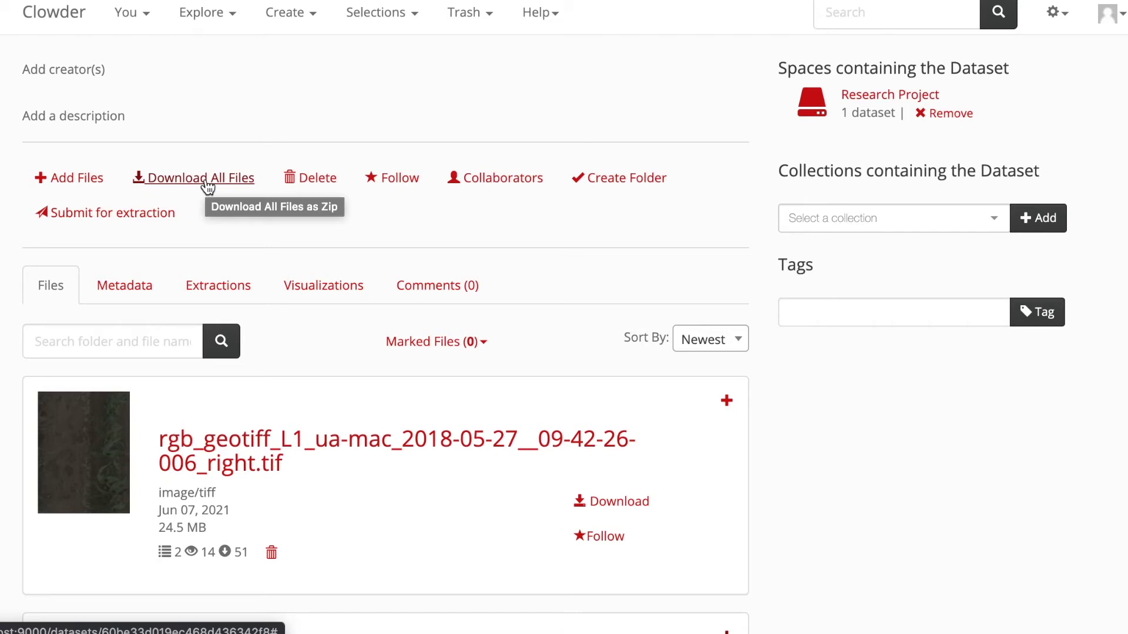
scroll(353, 258, "down", 3)
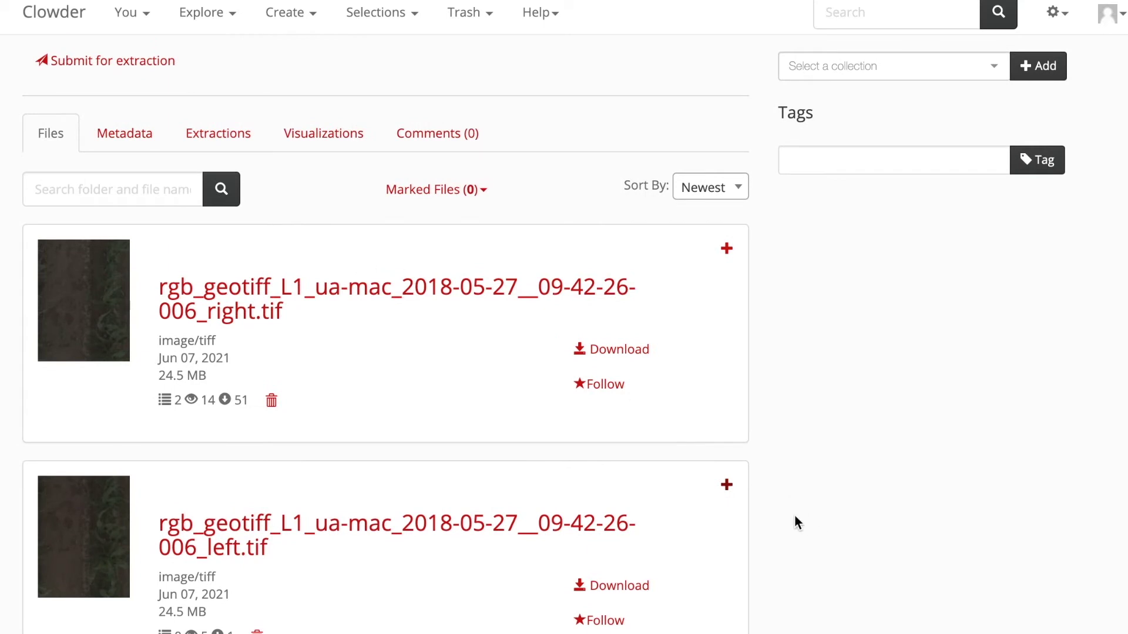
left_click(727, 486)
left_click(728, 250)
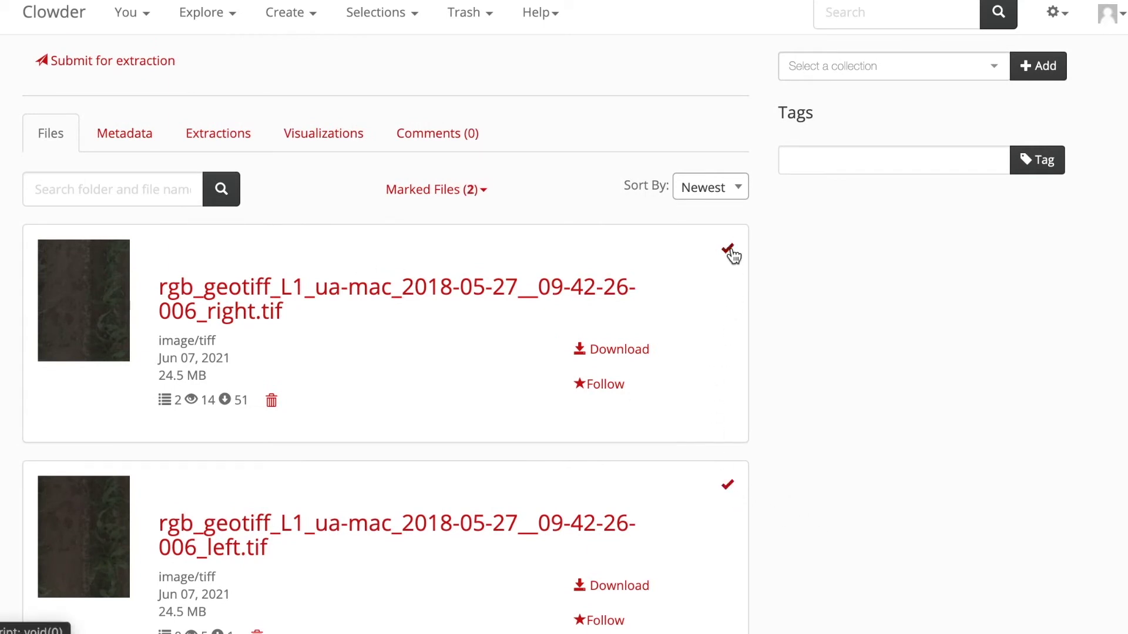
left_click(478, 191)
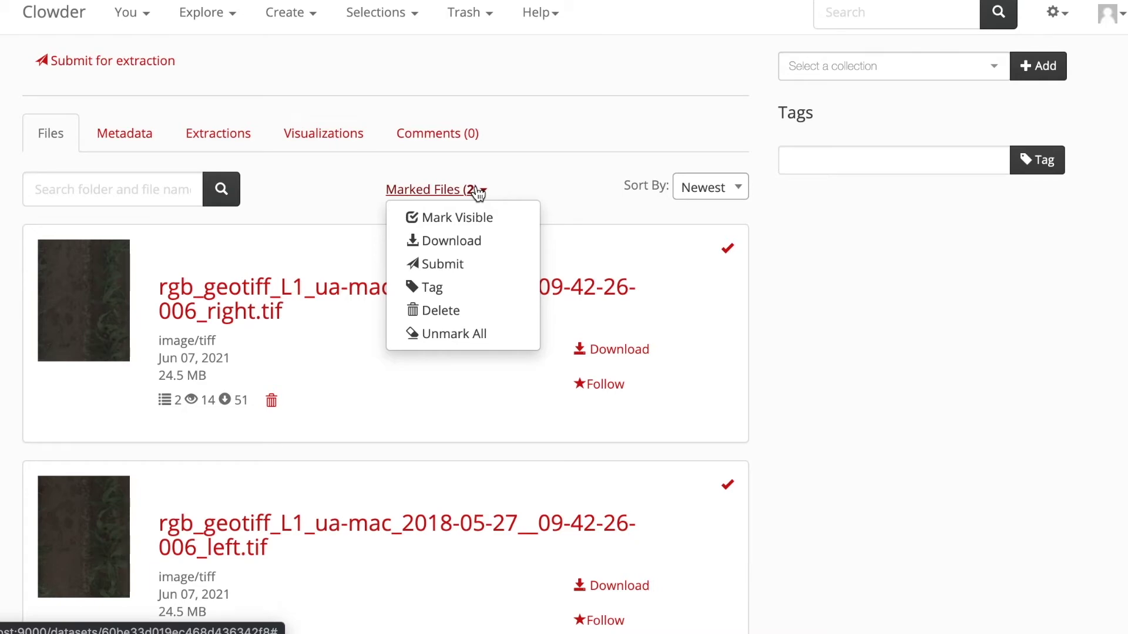
left_click(461, 241)
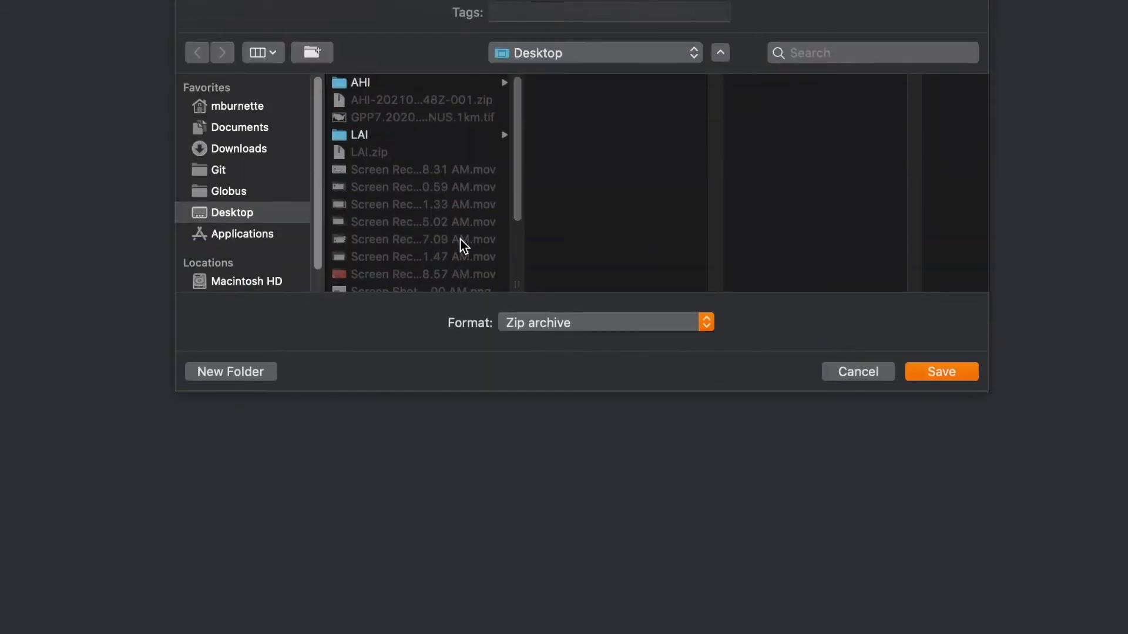